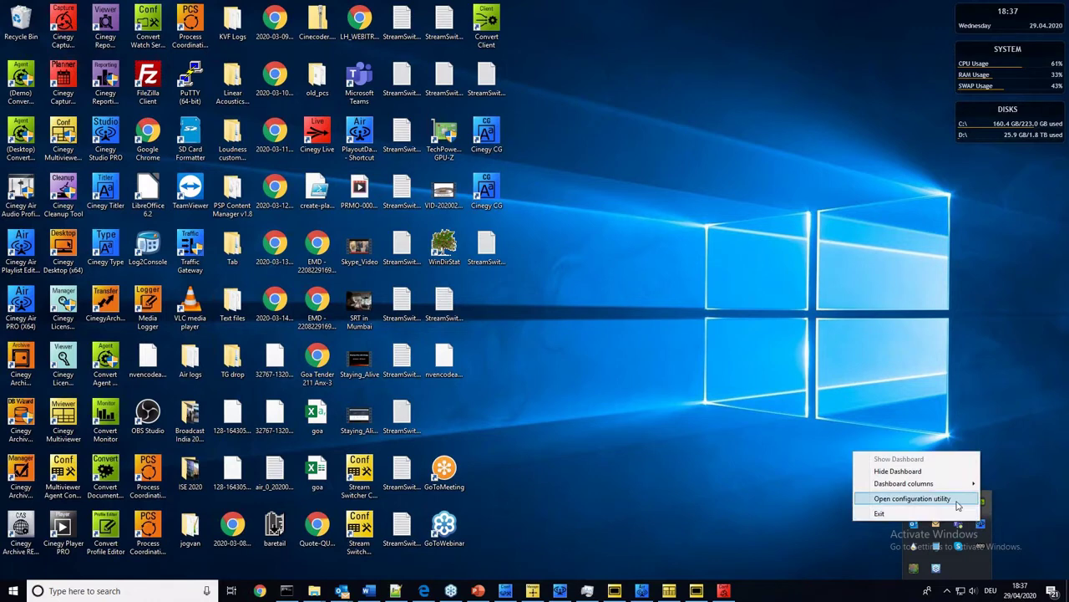
# Open the playout configuration utility and bring up the playback settings of instance #0
pyautogui.click(861, 502)
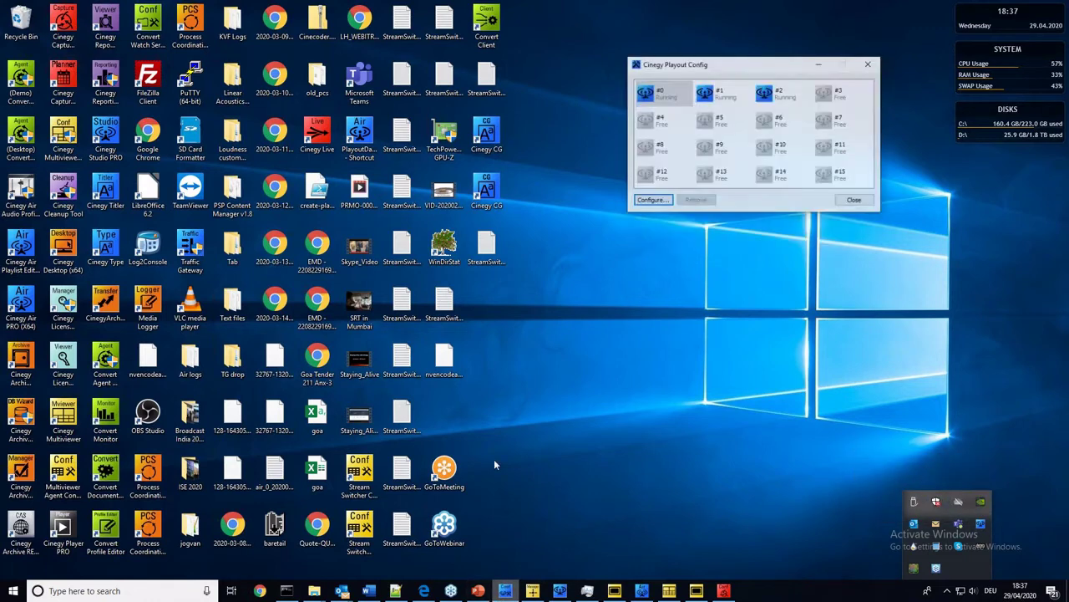
pyautogui.click(658, 184)
pyautogui.moveTo(763, 16); pyautogui.dragTo(579, 204)
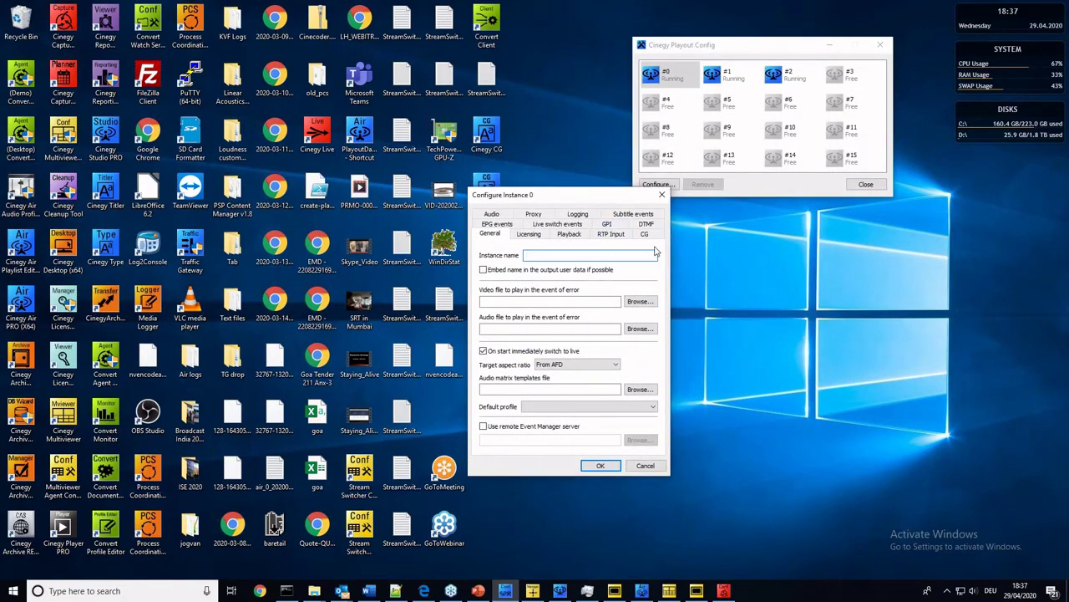
pyautogui.click(649, 225)
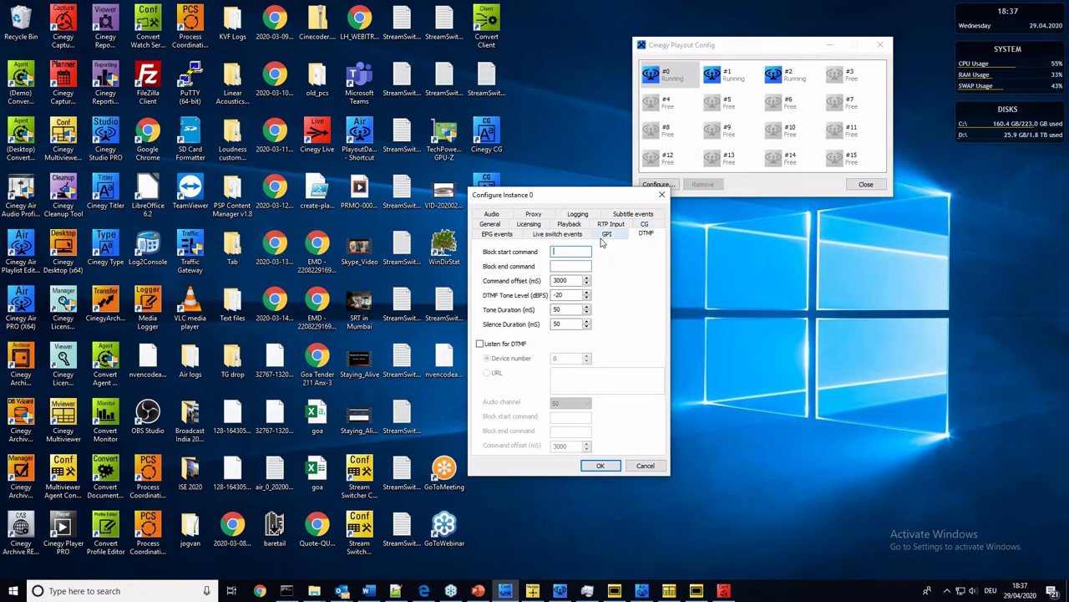
pyautogui.click(563, 225)
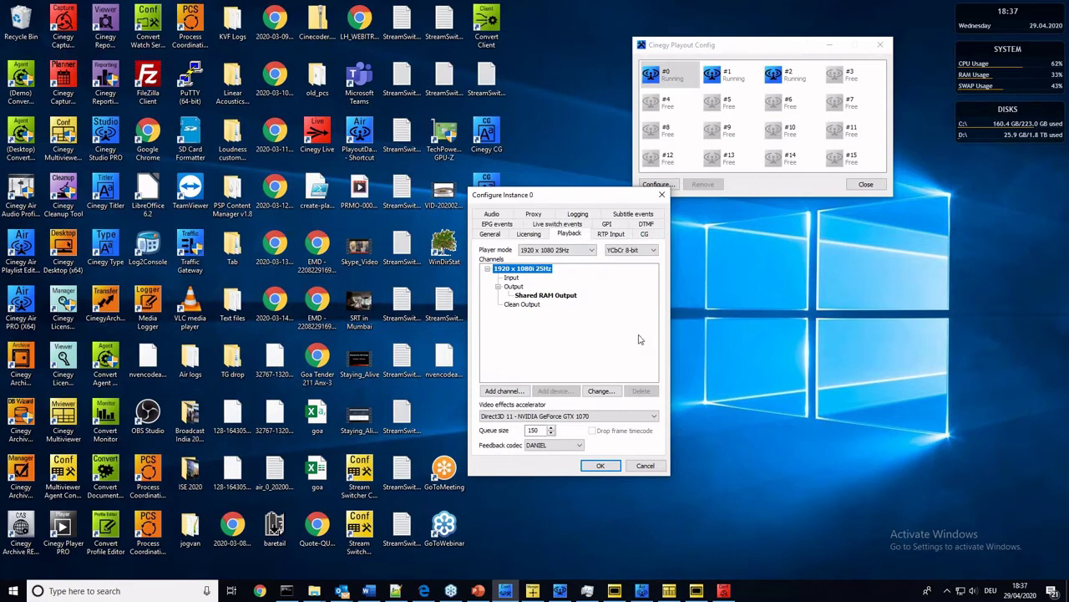
# Review the output device types available for the channel, highlight Shared RAM Output, and leave without adding a device
pyautogui.click(550, 295)
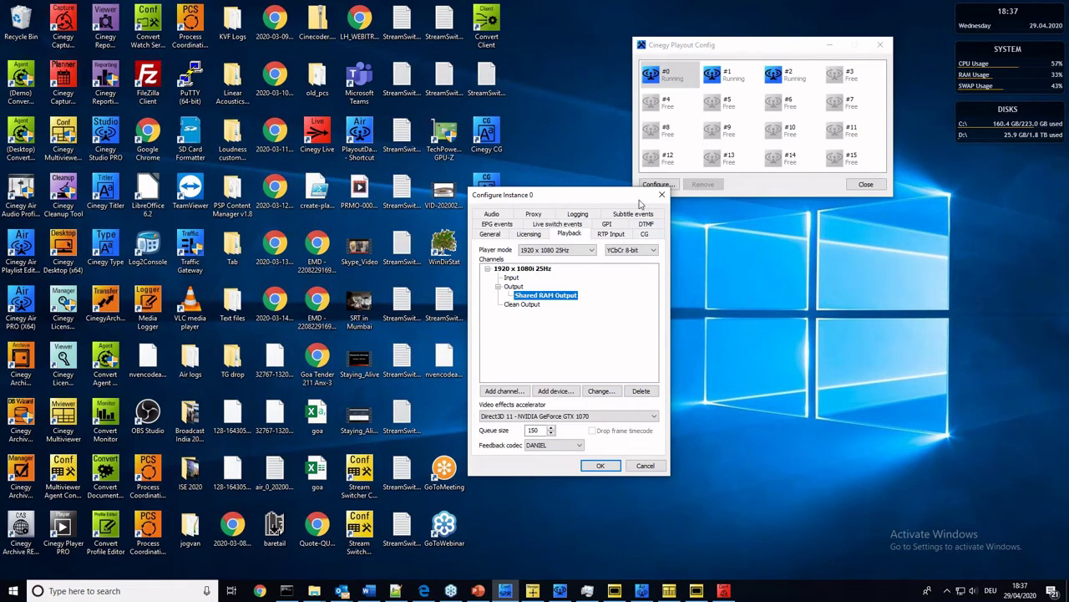
pyautogui.moveTo(610, 195); pyautogui.dragTo(747, 133)
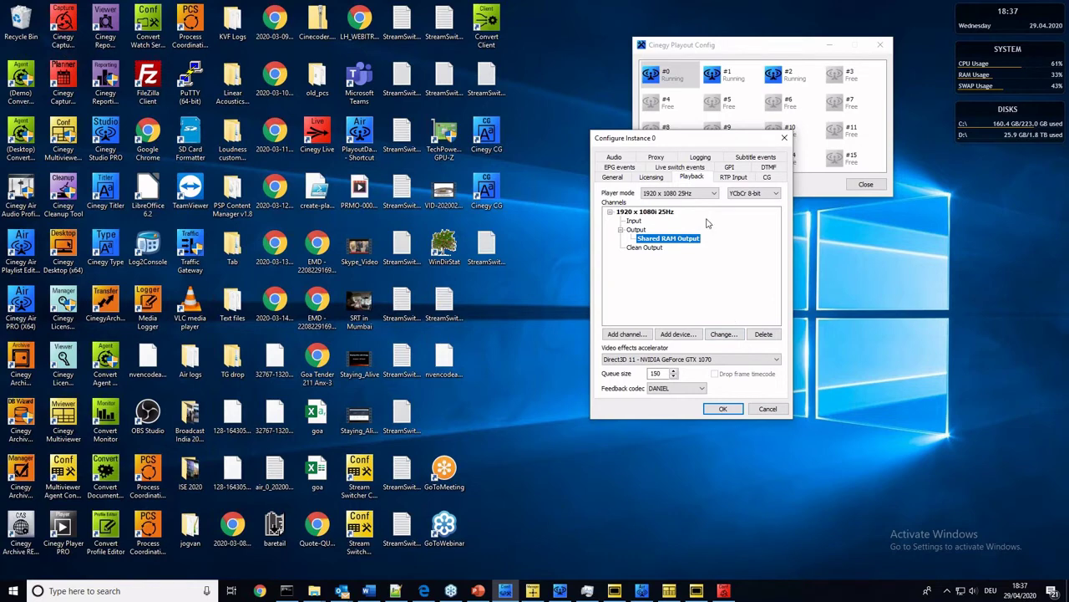
pyautogui.click(684, 334)
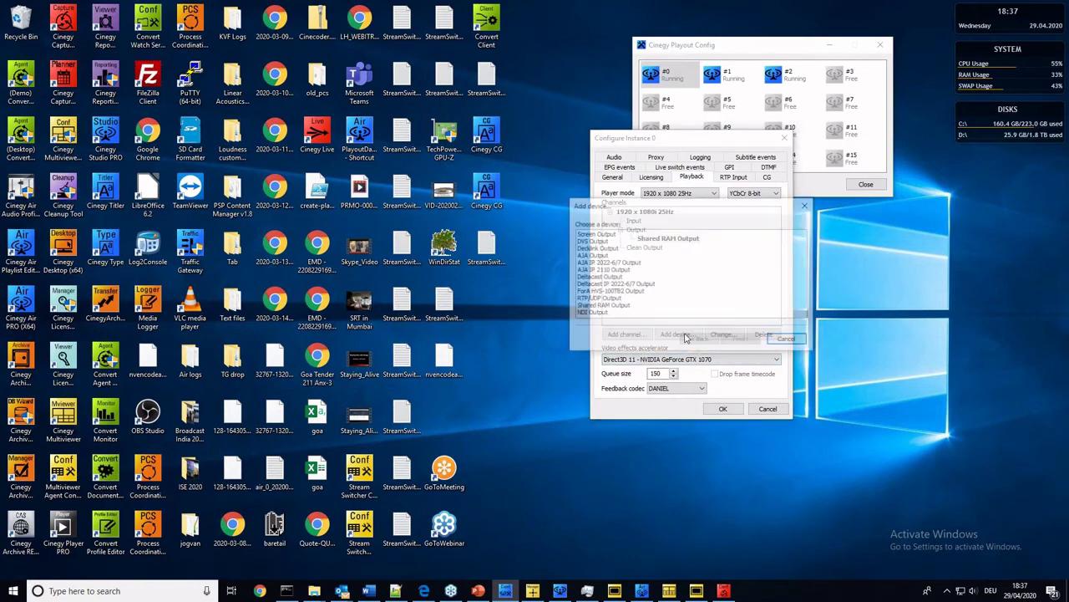
pyautogui.click(608, 307)
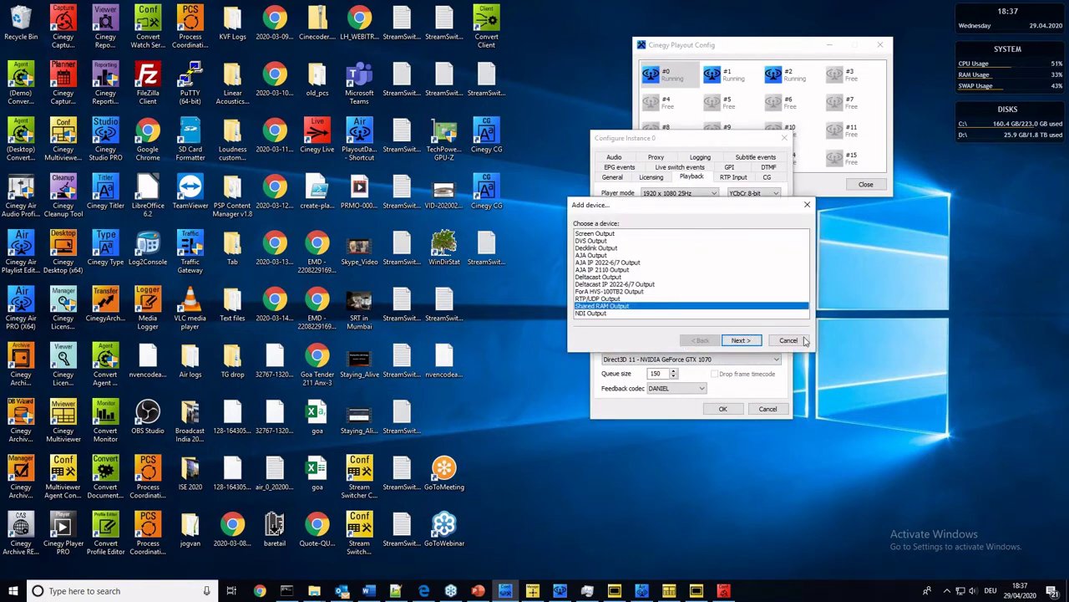
pyautogui.click(735, 340)
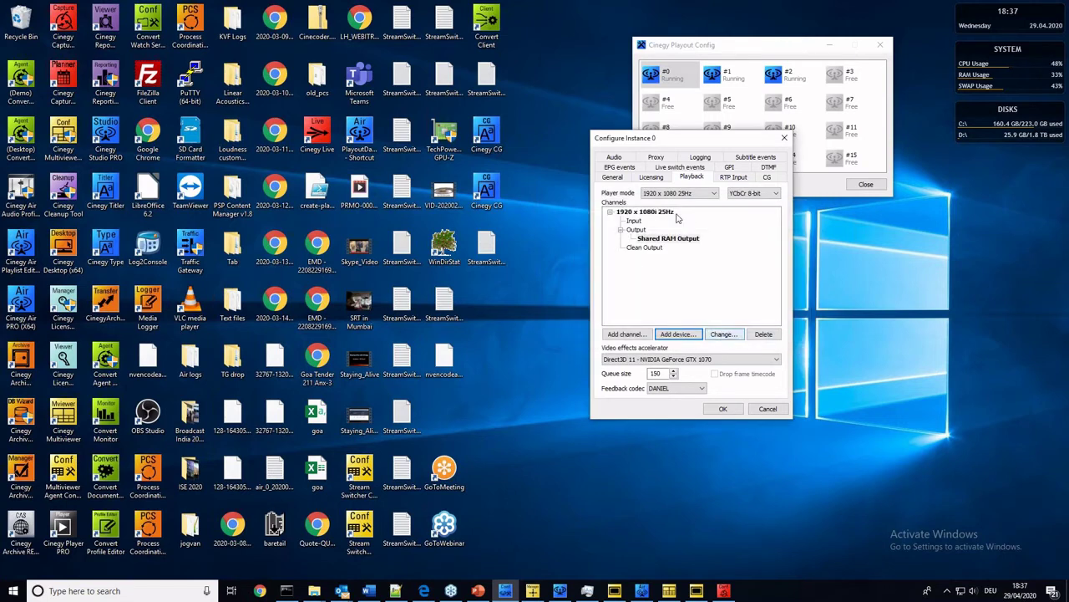
# Inspect the output name and namespace settings of the existing Shared RAM Output, and close them without changes
pyautogui.click(679, 238)
pyautogui.click(724, 334)
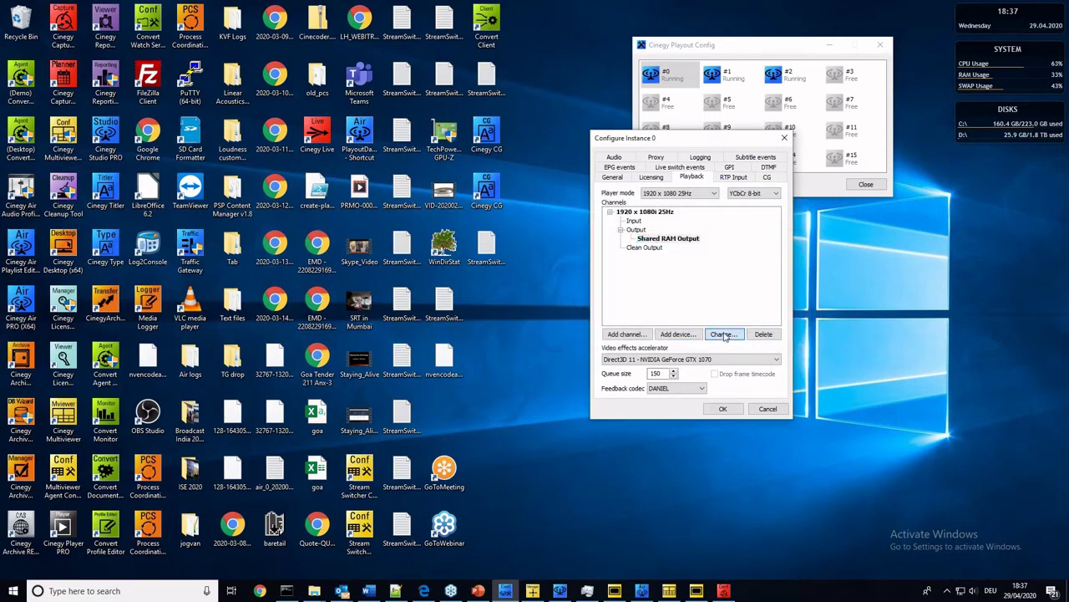
pyautogui.click(741, 341)
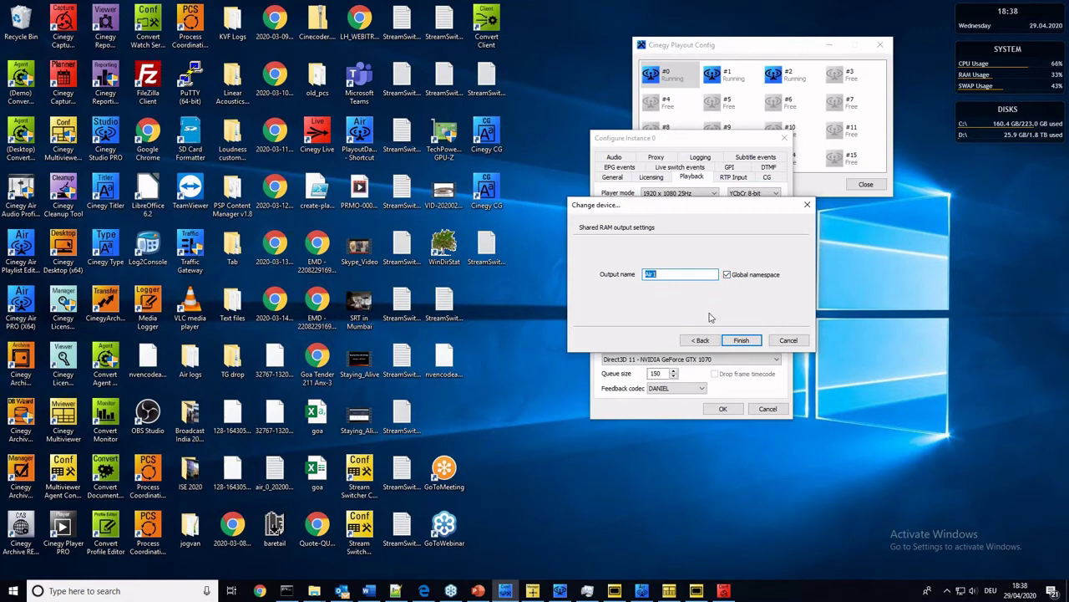
pyautogui.click(807, 205)
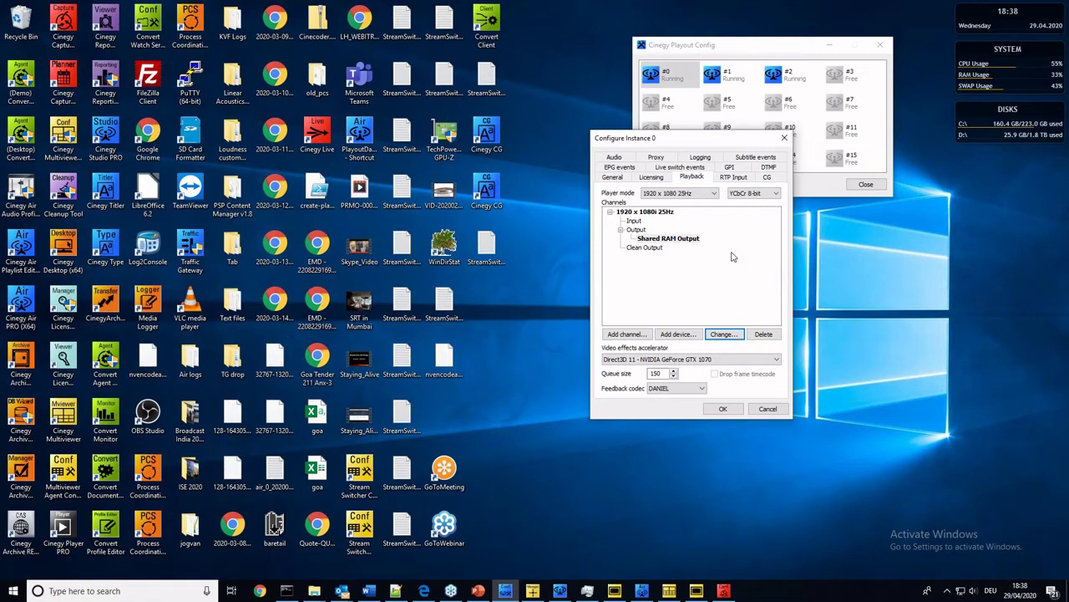
# Examine the player modes, colour formats and feedback codecs offered in instance #0's playback settings, keeping YCbCr 8-bit and DANIEL
pyautogui.click(704, 193)
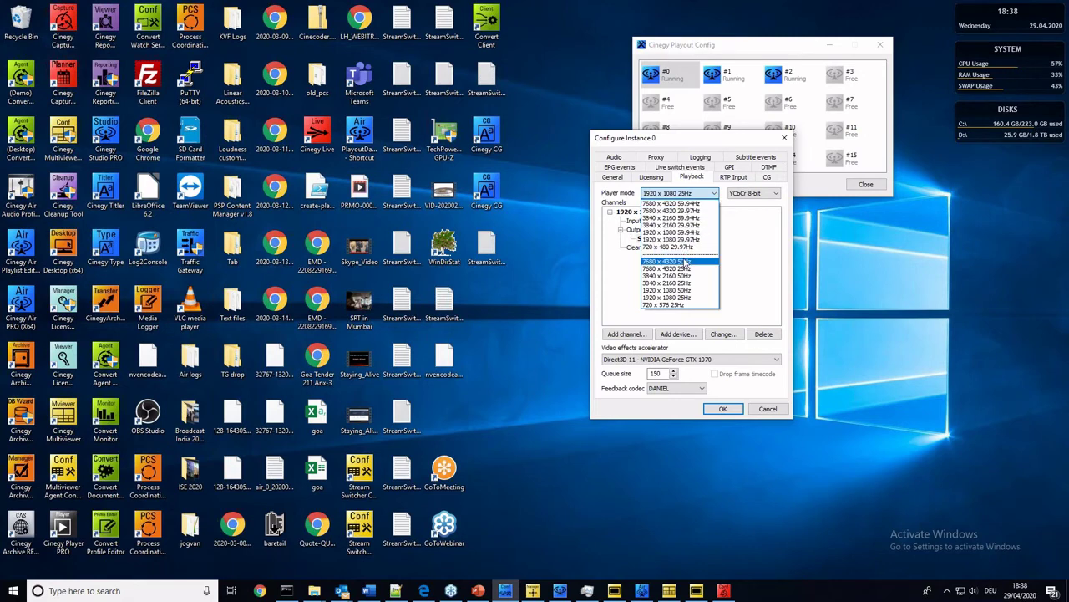
pyautogui.click(758, 233)
pyautogui.click(753, 195)
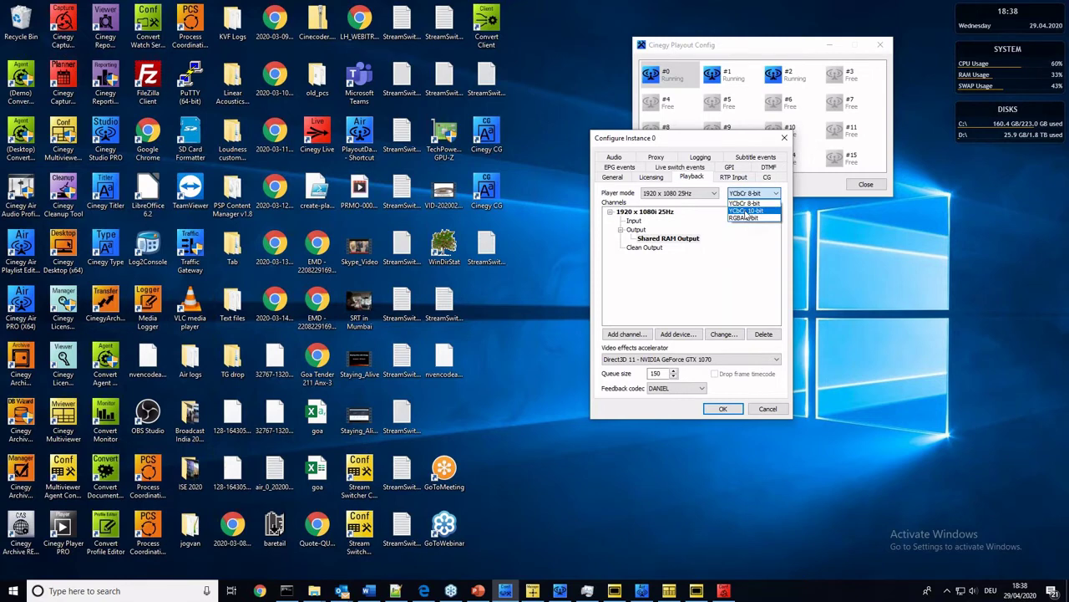
pyautogui.click(746, 211)
pyautogui.click(751, 193)
pyautogui.click(746, 203)
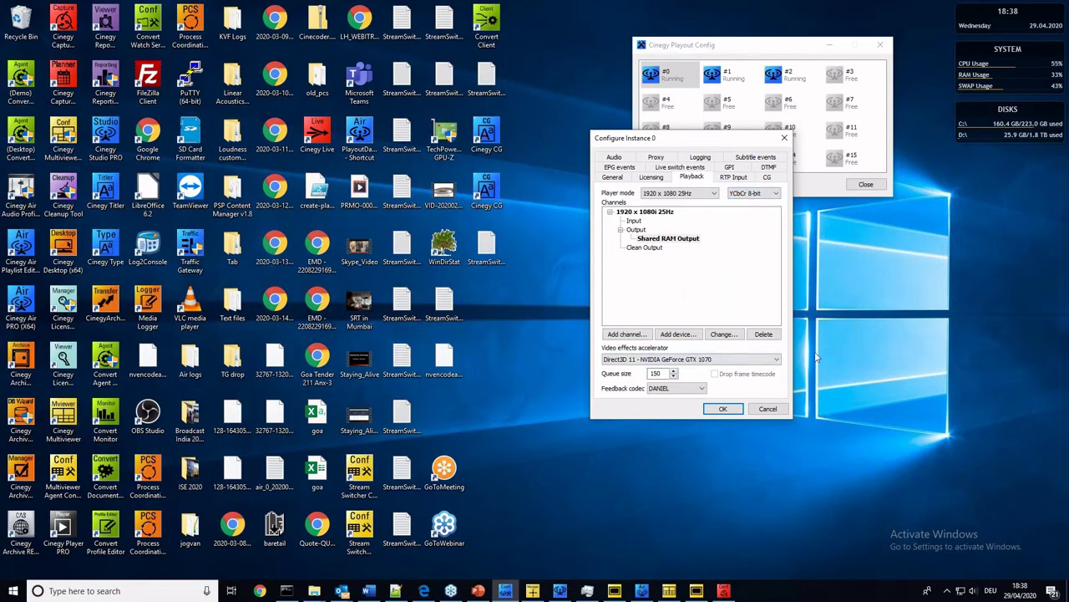
pyautogui.click(658, 389)
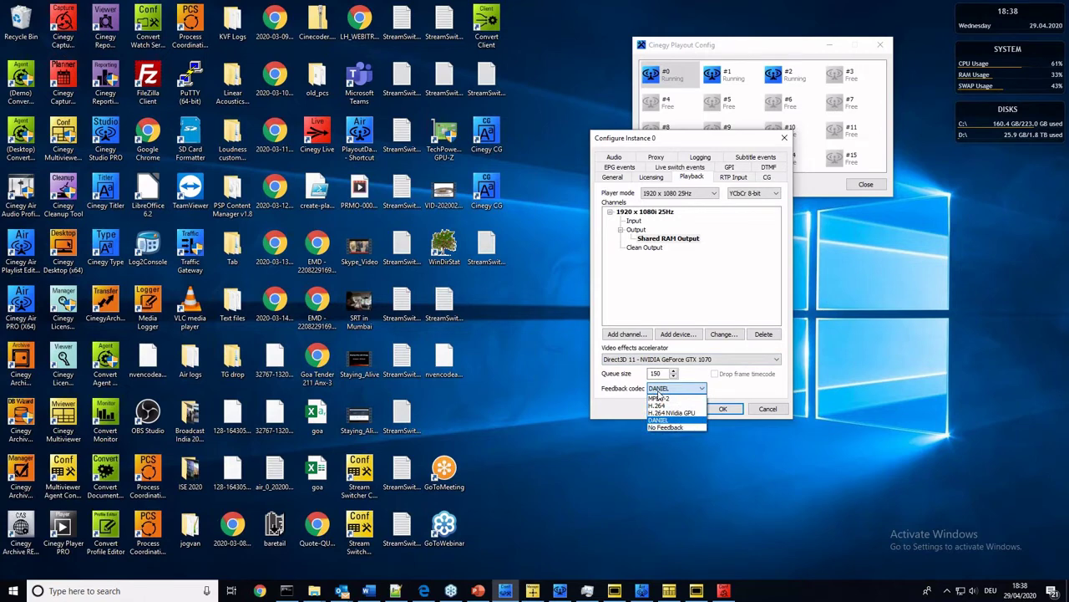
pyautogui.click(657, 394)
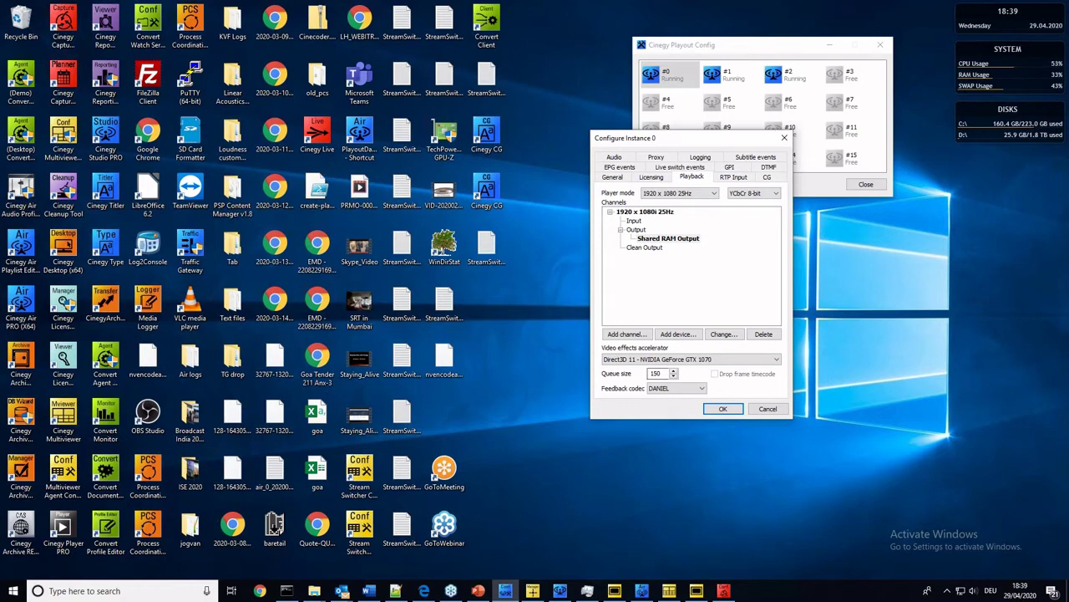
# Bring up the Playout Dashboard, shrink its height to fit the three instances, examine their previews, and minimise it
pyautogui.click(947, 591)
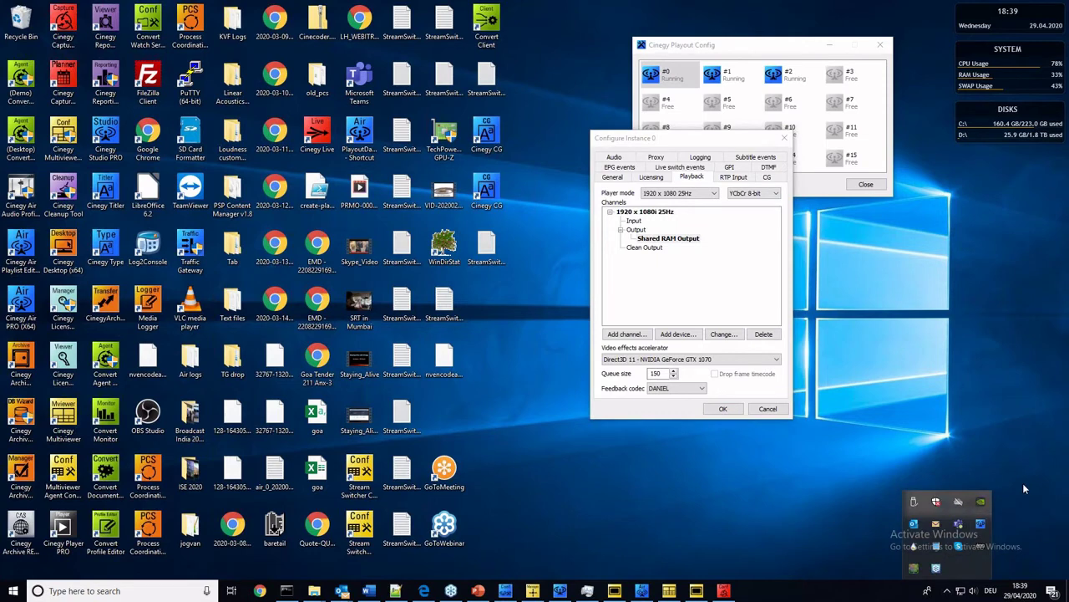
pyautogui.rightClick(982, 528)
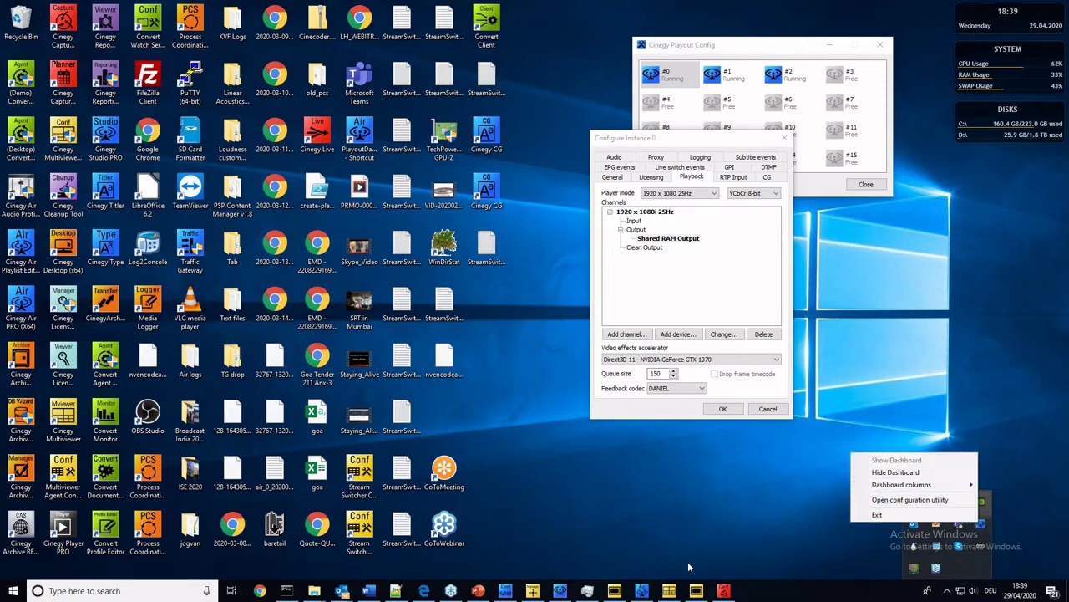
pyautogui.click(559, 590)
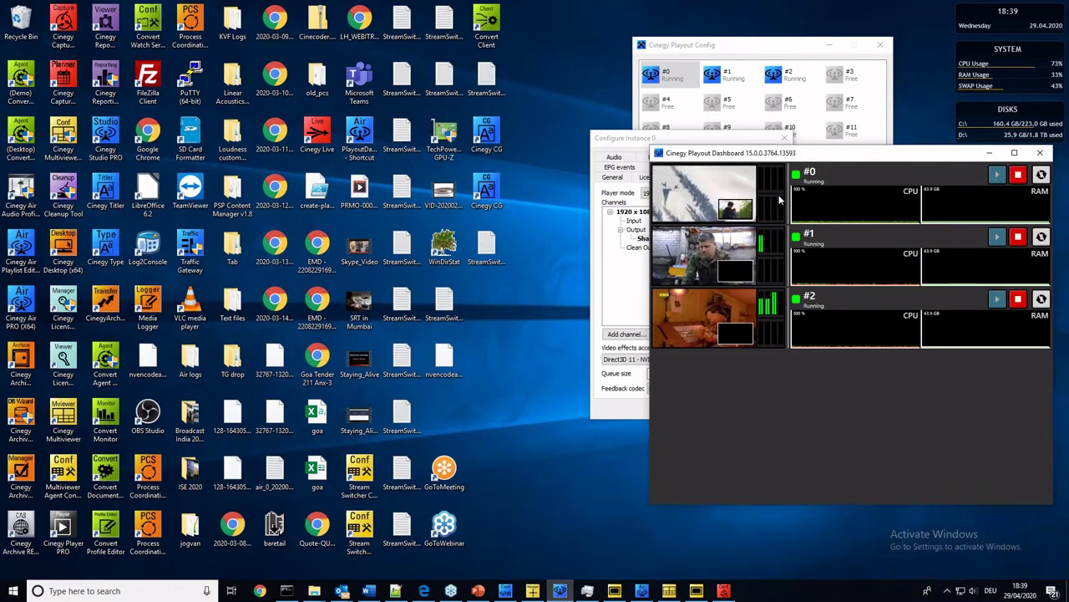
pyautogui.moveTo(697, 159); pyautogui.dragTo(431, 161)
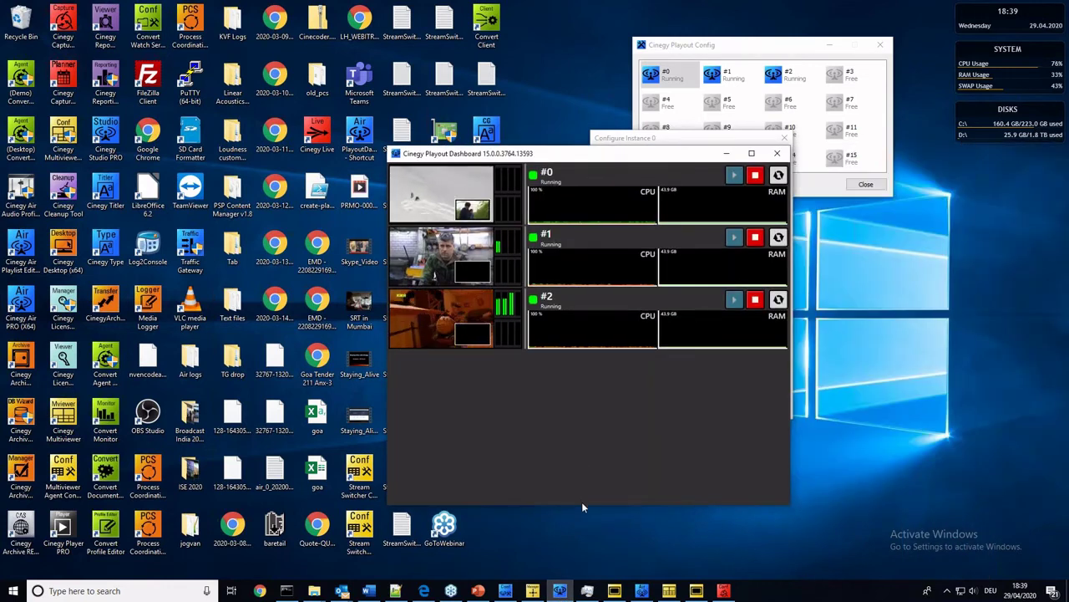
pyautogui.moveTo(582, 478); pyautogui.dragTo(586, 355)
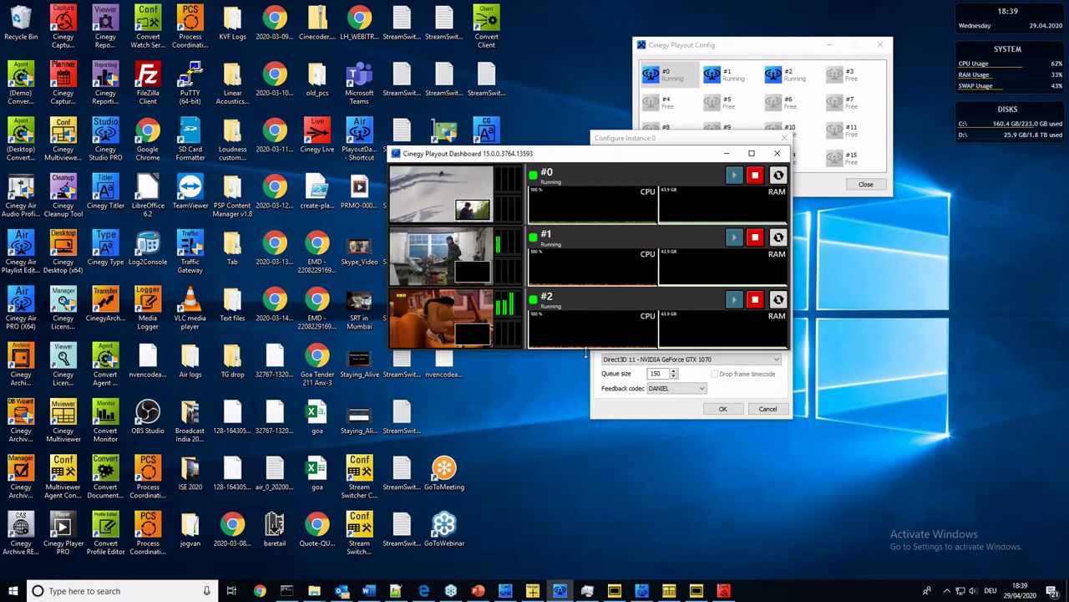
pyautogui.moveTo(693, 158); pyautogui.dragTo(778, 331)
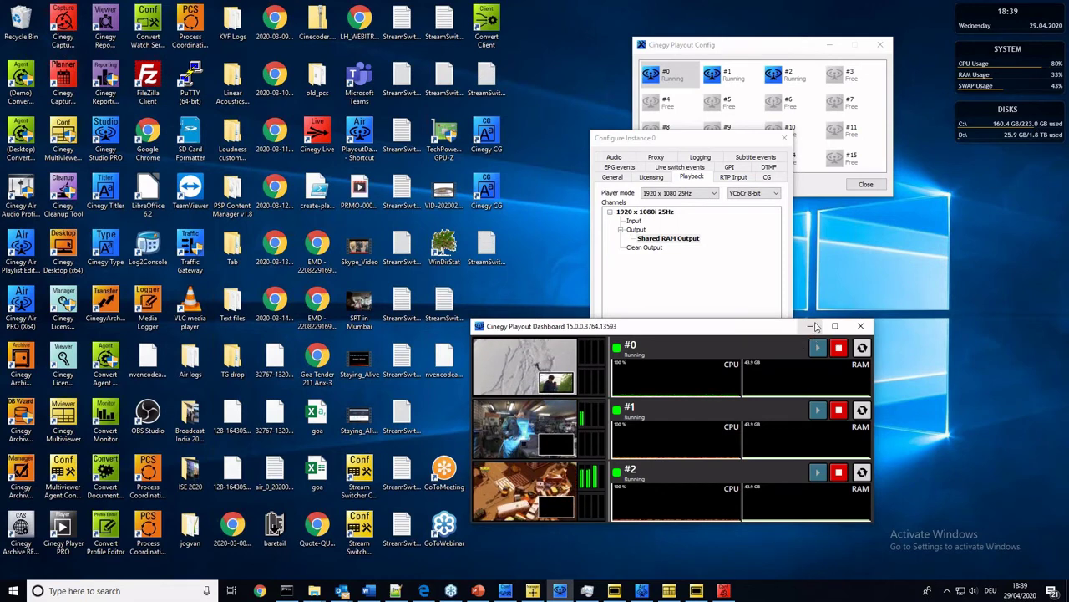
pyautogui.click(809, 326)
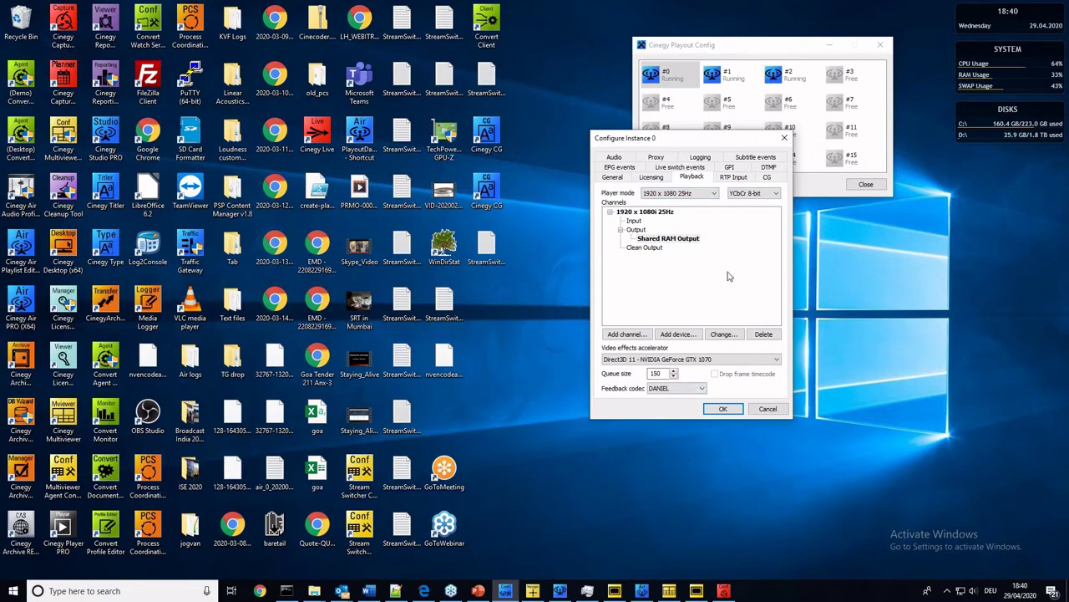
# Check the feedback codec choices for instance #0 again and move its configuration window out of the way
pyautogui.click(666, 393)
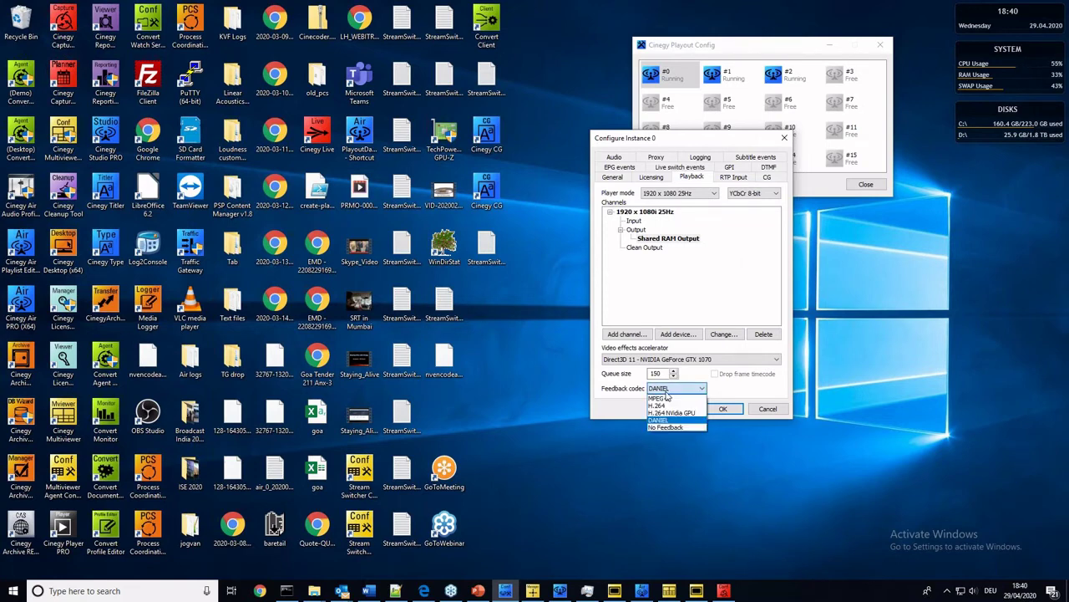
pyautogui.click(666, 393)
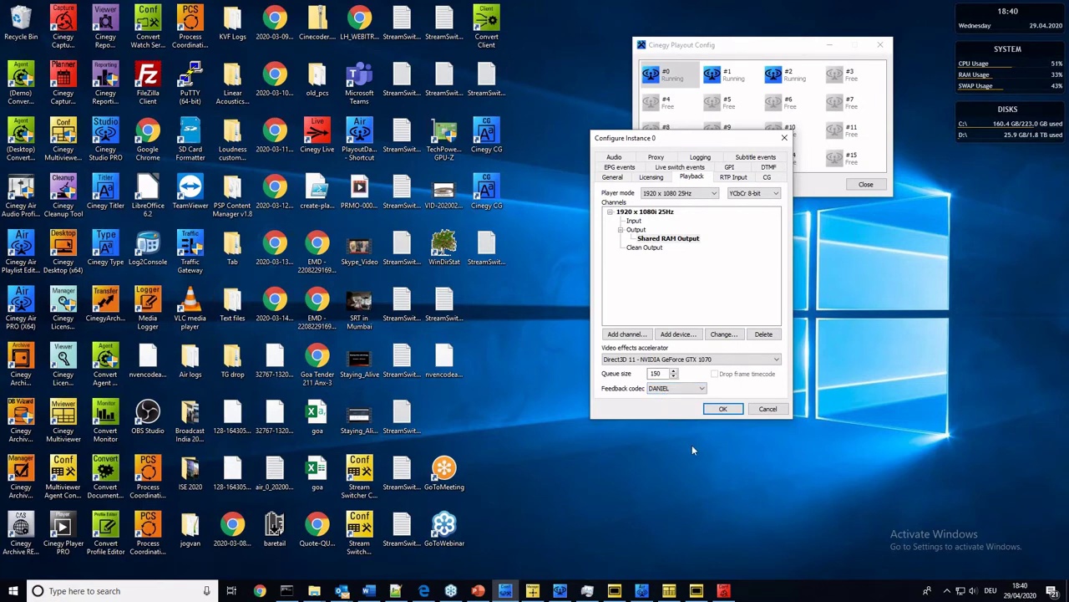
pyautogui.moveTo(693, 137); pyautogui.dragTo(451, 65)
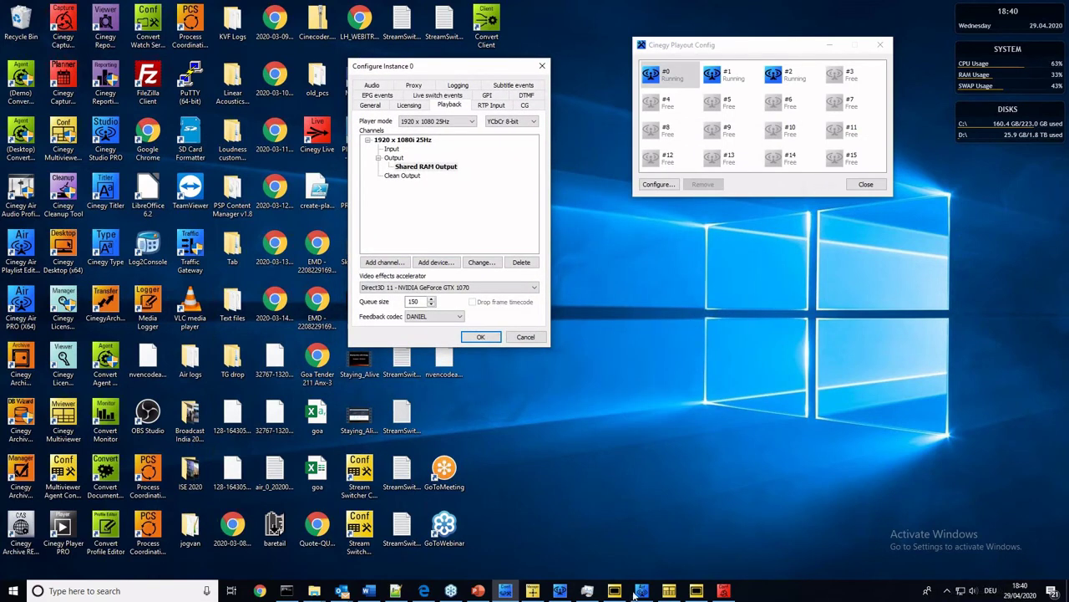
# Restore the Playout Dashboard, increase its window height, and enlarge the channel preview column
pyautogui.moveTo(560, 592)
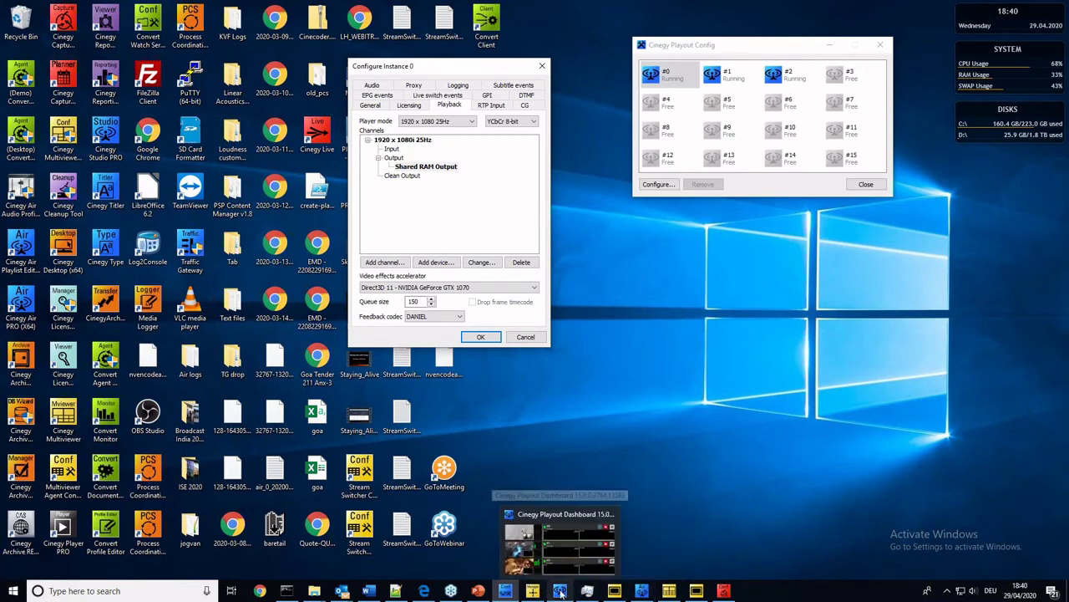
pyautogui.click(559, 592)
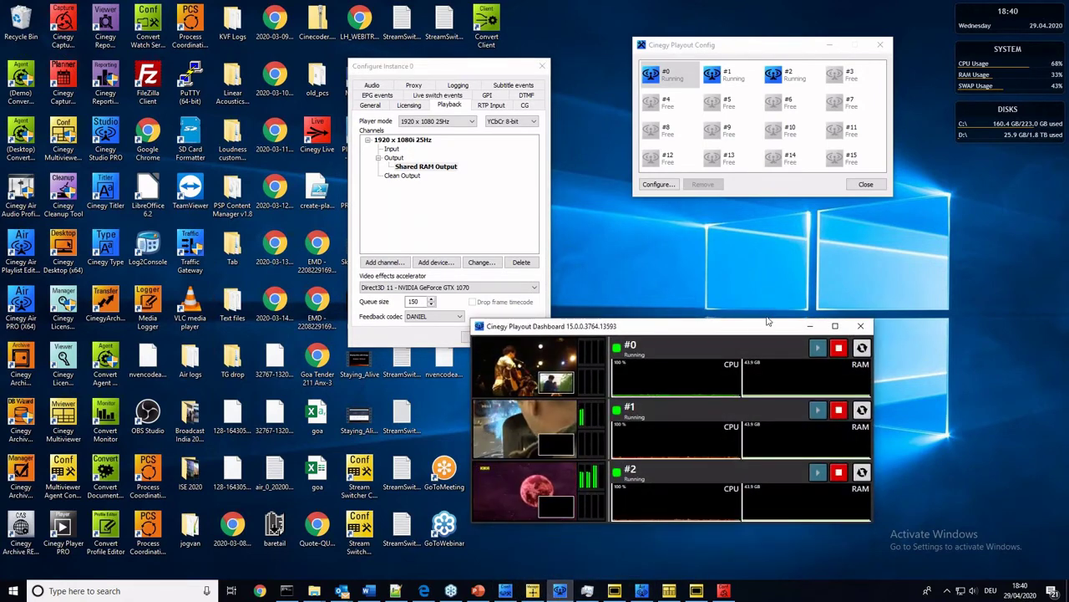
pyautogui.moveTo(758, 334); pyautogui.dragTo(743, 292)
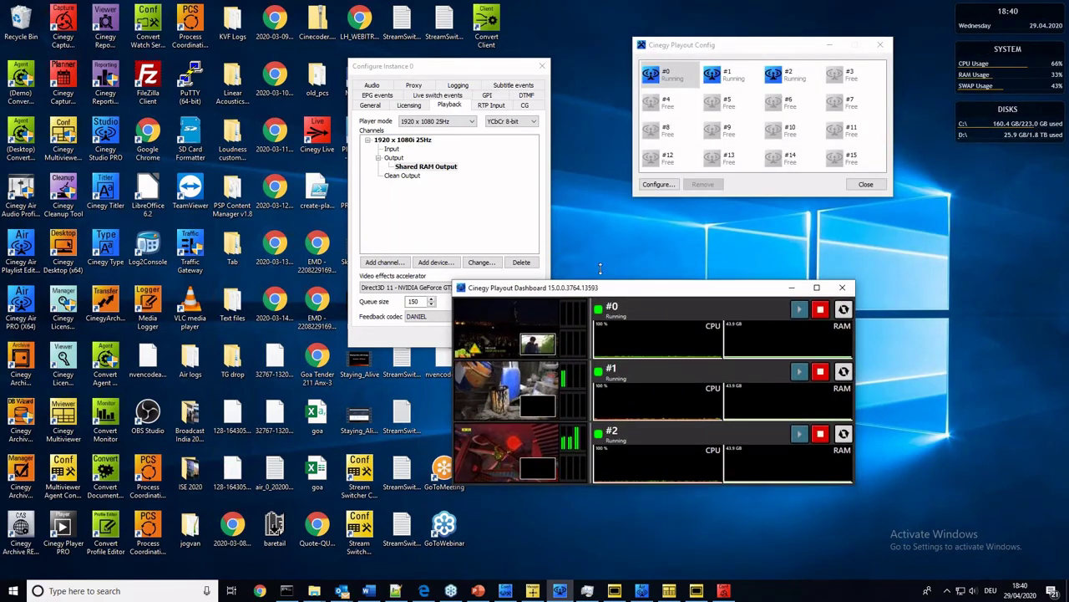
pyautogui.moveTo(597, 278); pyautogui.dragTo(596, 168)
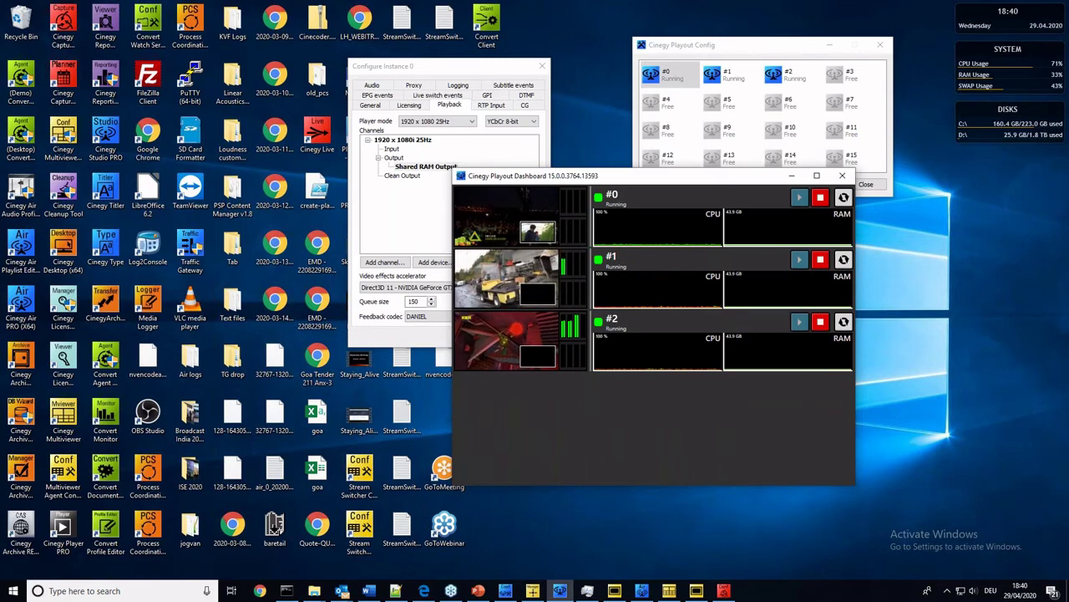
pyautogui.moveTo(589, 401); pyautogui.dragTo(683, 359)
pyautogui.moveTo(655, 356); pyautogui.dragTo(660, 371)
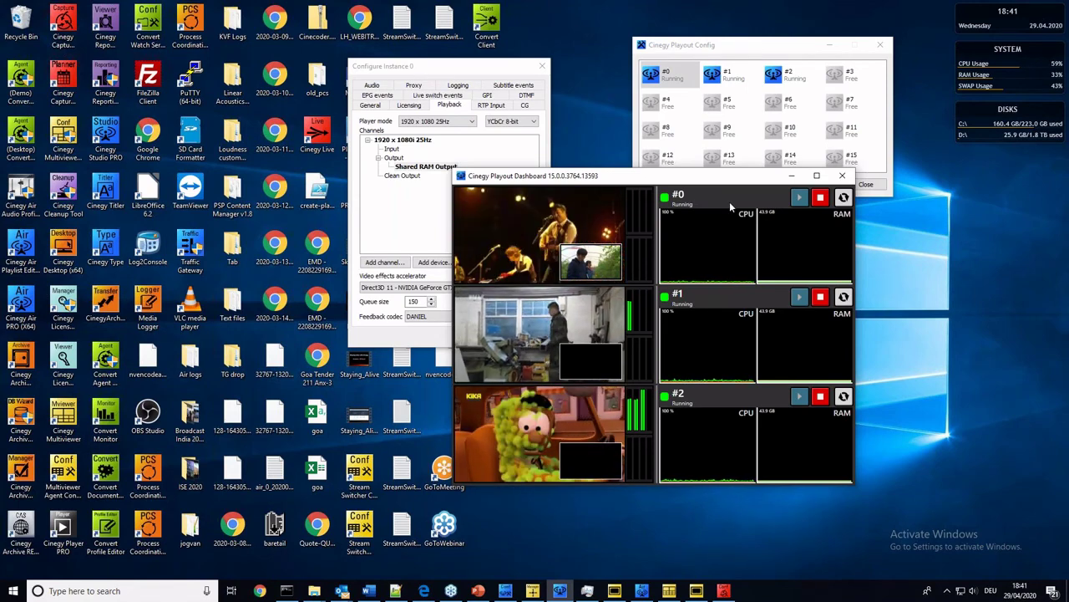
# Widen the Playout Dashboard to enlarge the CPU and RAM graphs, and reposition it below the Configure Instance 0 tabs
pyautogui.moveTo(585, 175); pyautogui.dragTo(257, 82)
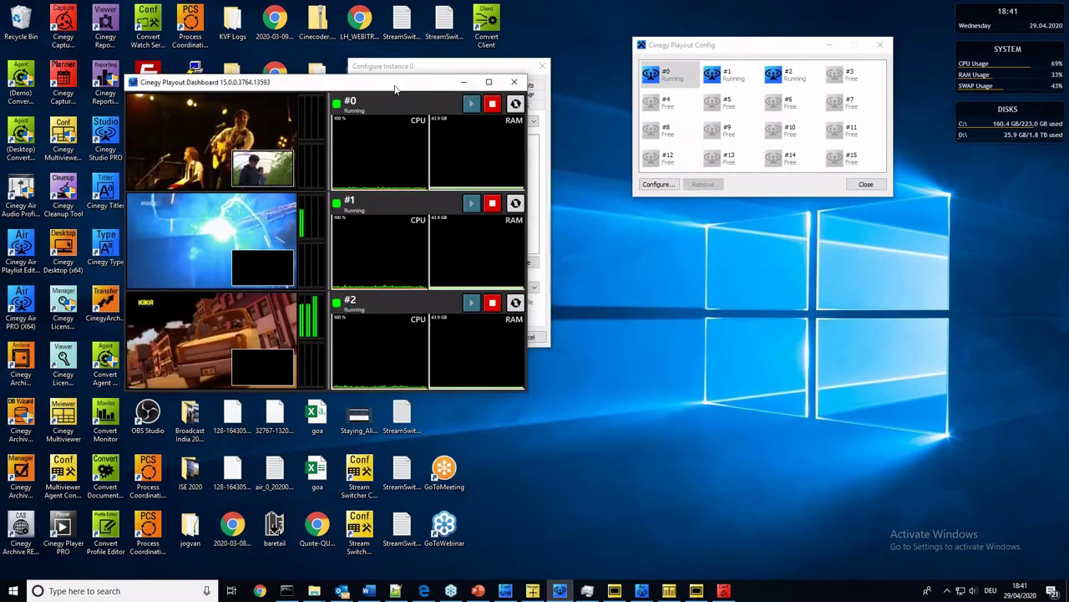
pyautogui.moveTo(529, 150); pyautogui.dragTo(874, 150)
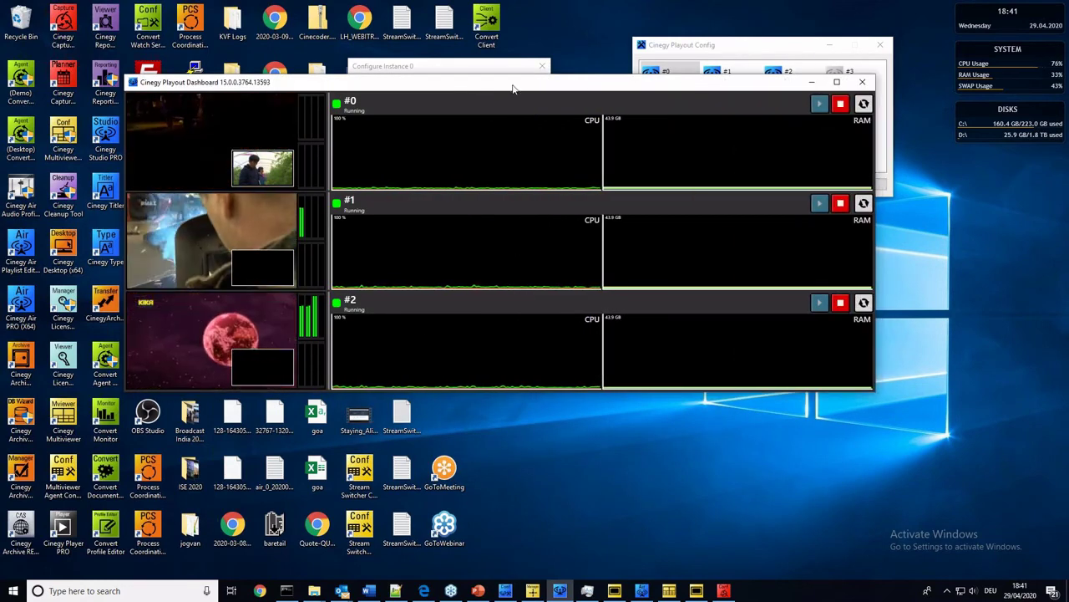
pyautogui.moveTo(514, 83); pyautogui.dragTo(555, 150)
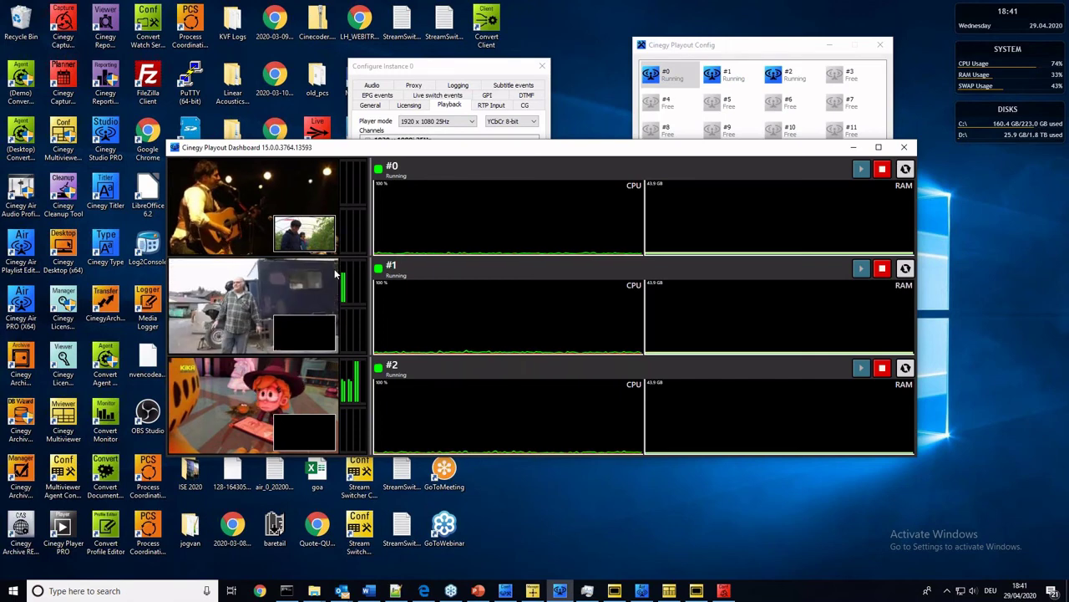
# Rearrange the Configure Instance 0 window and the Playout Dashboard to view the Playback settings over the channel graphs
pyautogui.click(434, 67)
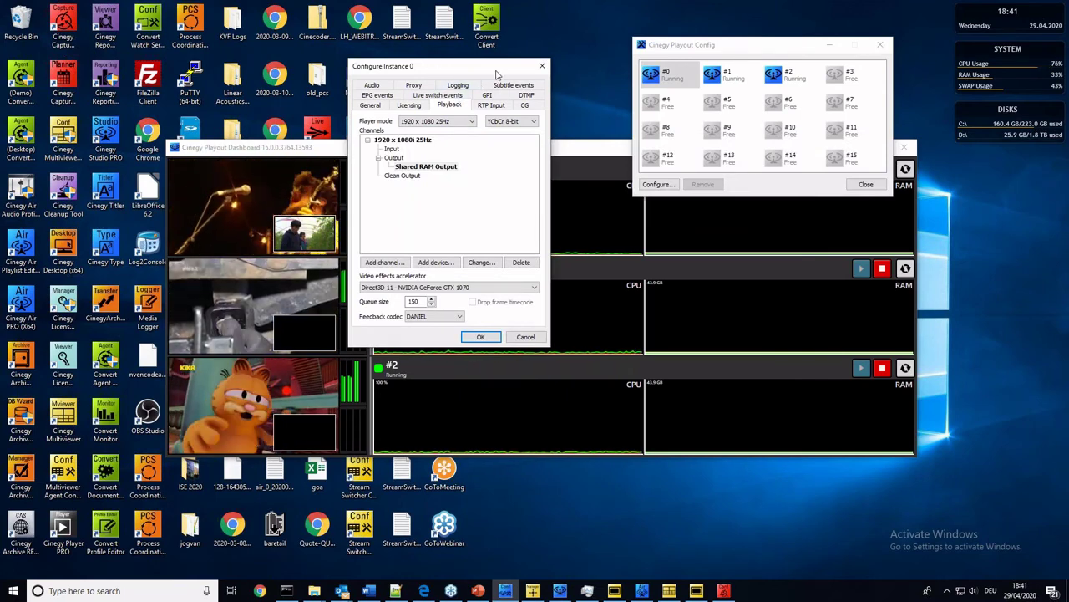
pyautogui.moveTo(536, 72); pyautogui.dragTo(922, 39)
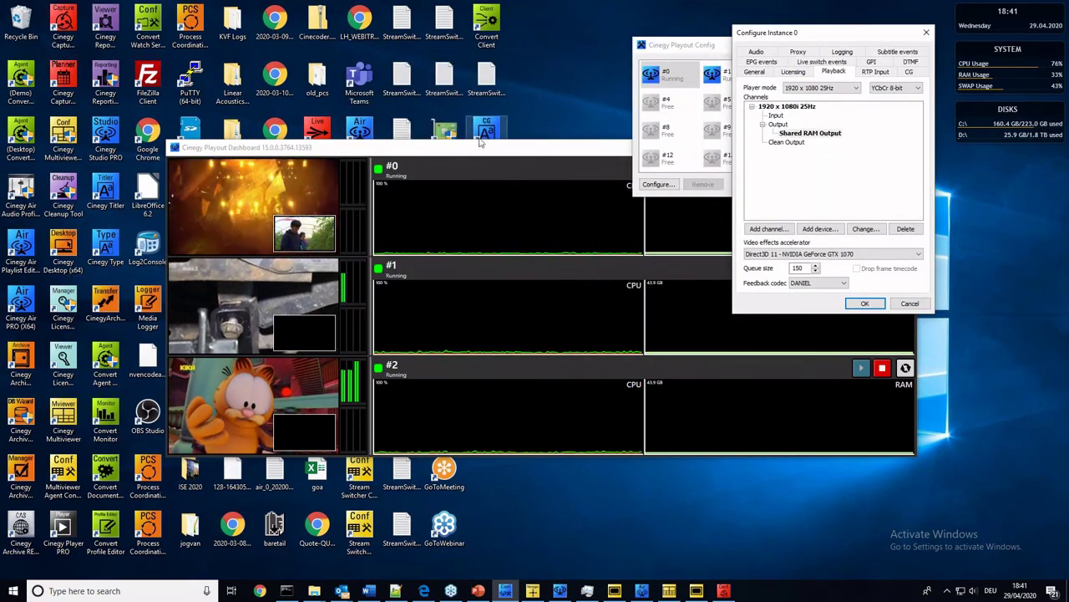
pyautogui.click(573, 387)
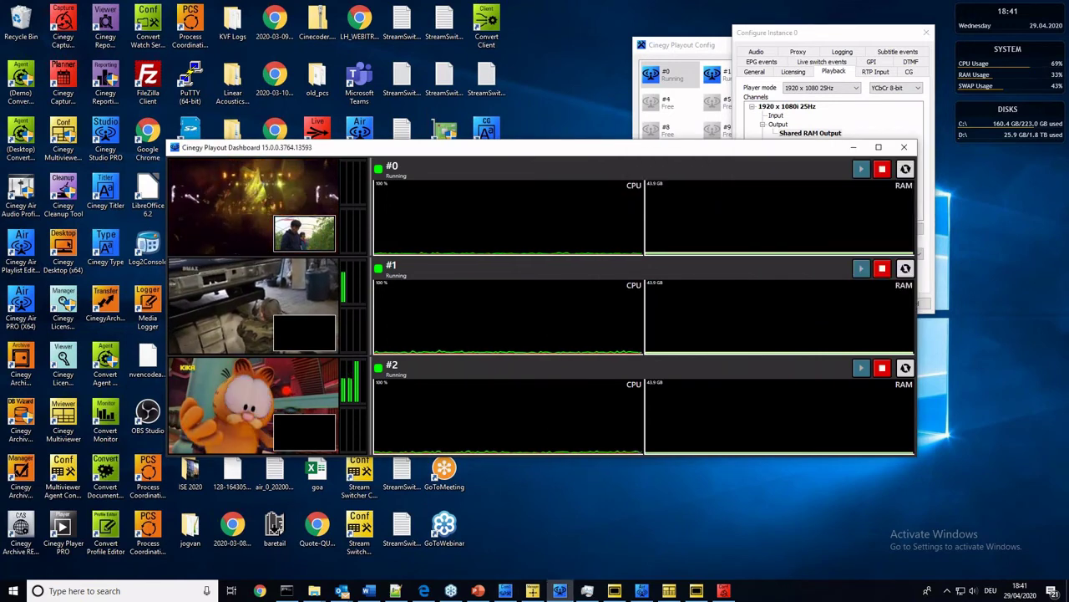
pyautogui.moveTo(499, 141); pyautogui.dragTo(399, 70)
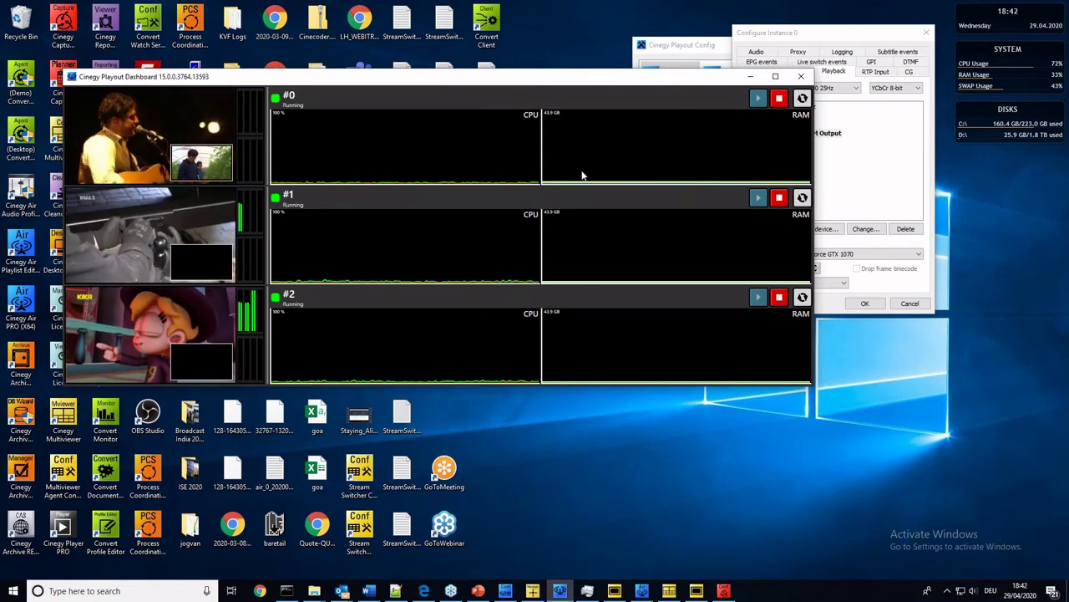
pyautogui.moveTo(619, 89); pyautogui.dragTo(641, 208)
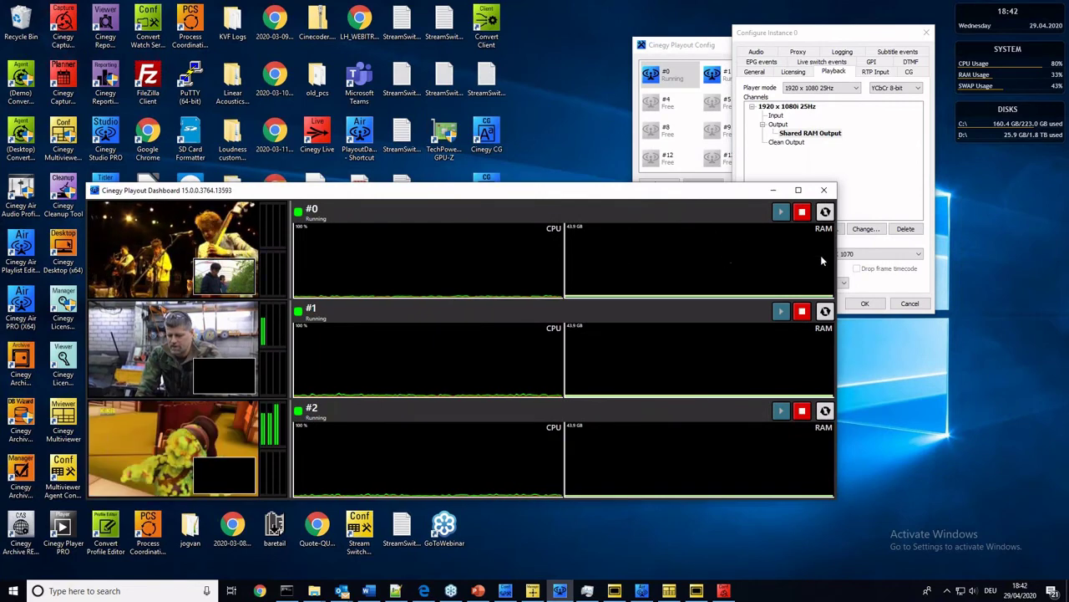
pyautogui.moveTo(819, 34); pyautogui.dragTo(597, 49)
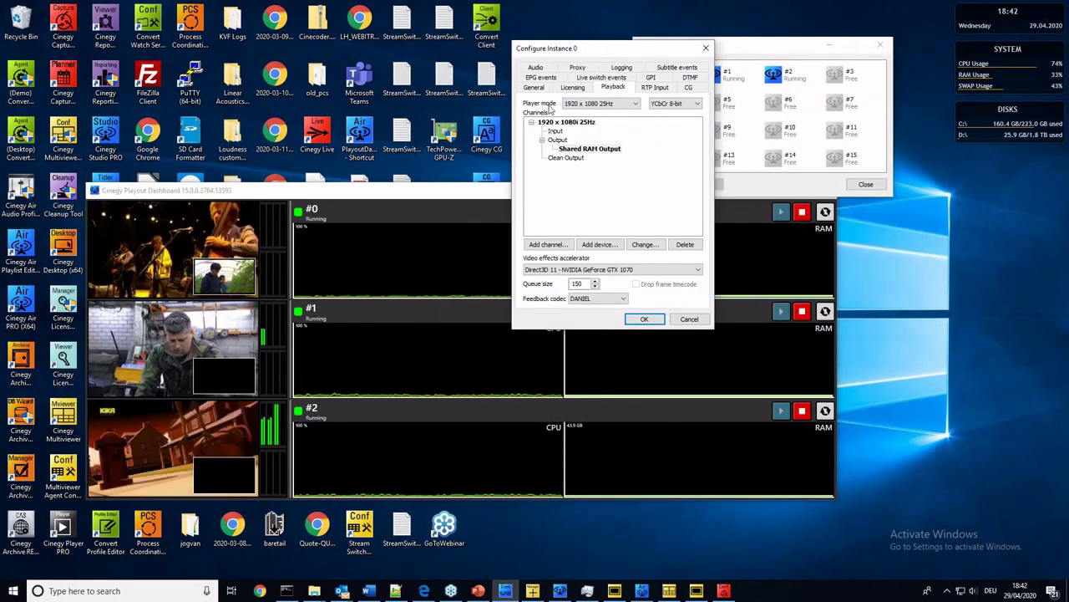
# Review instance #0's General and RTP Input settings, placing its window beneath Playout Config and the Playout Dashboard above it
pyautogui.click(537, 87)
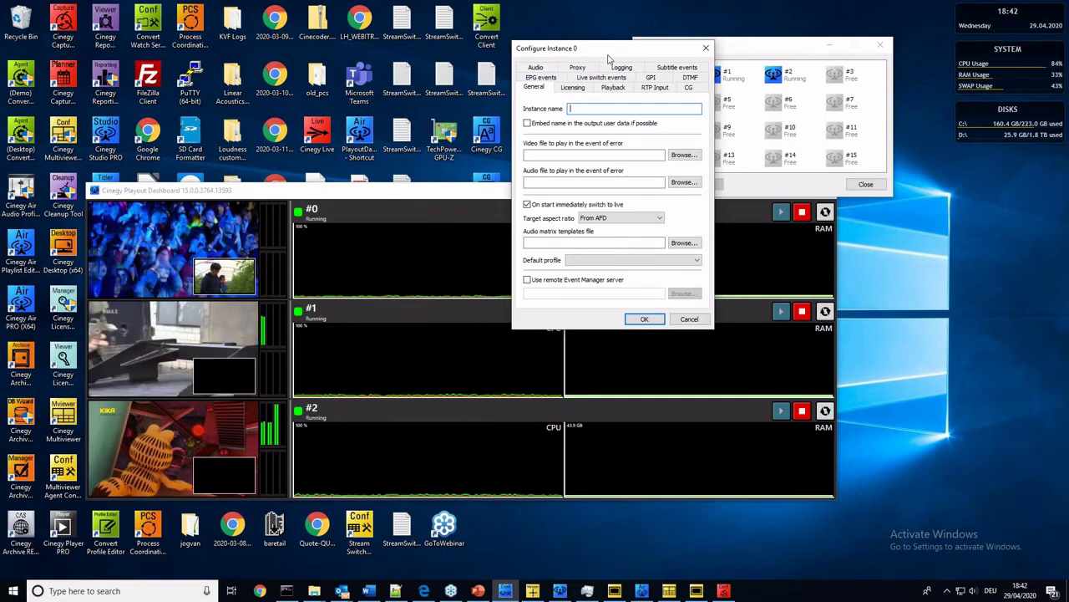
pyautogui.moveTo(608, 59)
pyautogui.mouseDown()
pyautogui.moveTo(607, 120)
pyautogui.moveTo(566, 204)
pyautogui.moveTo(833, 198)
pyautogui.moveTo(502, 193)
pyautogui.moveTo(546, 189)
pyautogui.mouseUp()
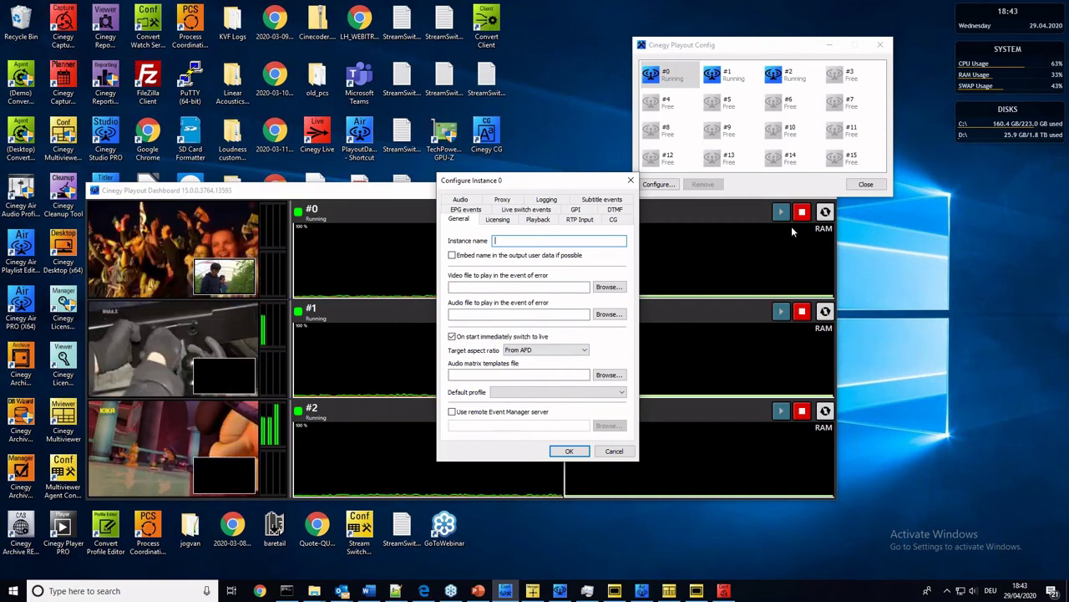
pyautogui.click(579, 219)
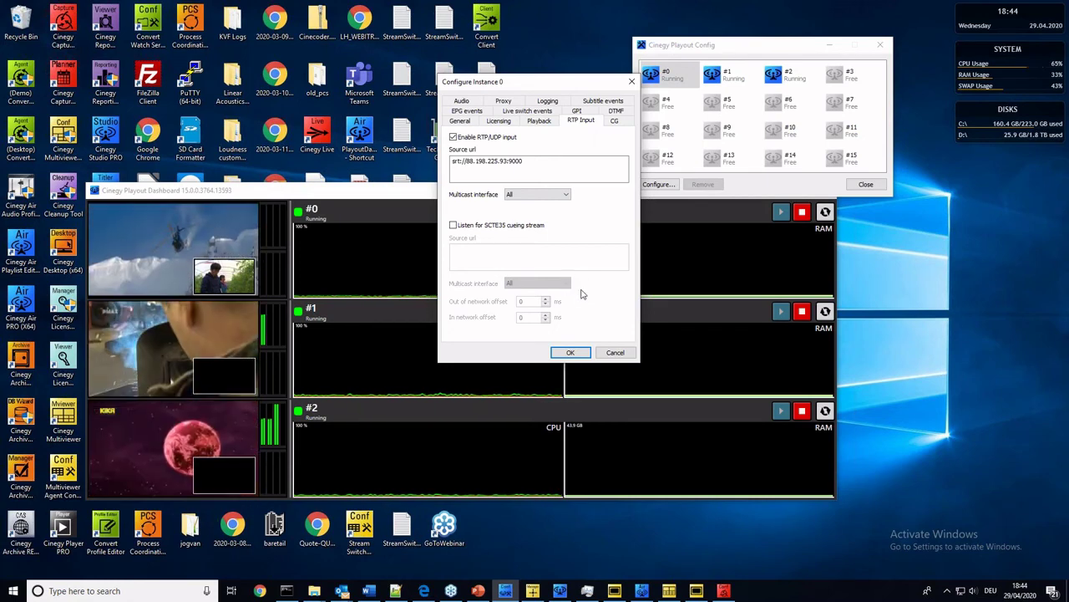
pyautogui.moveTo(573, 83); pyautogui.dragTo(766, 206)
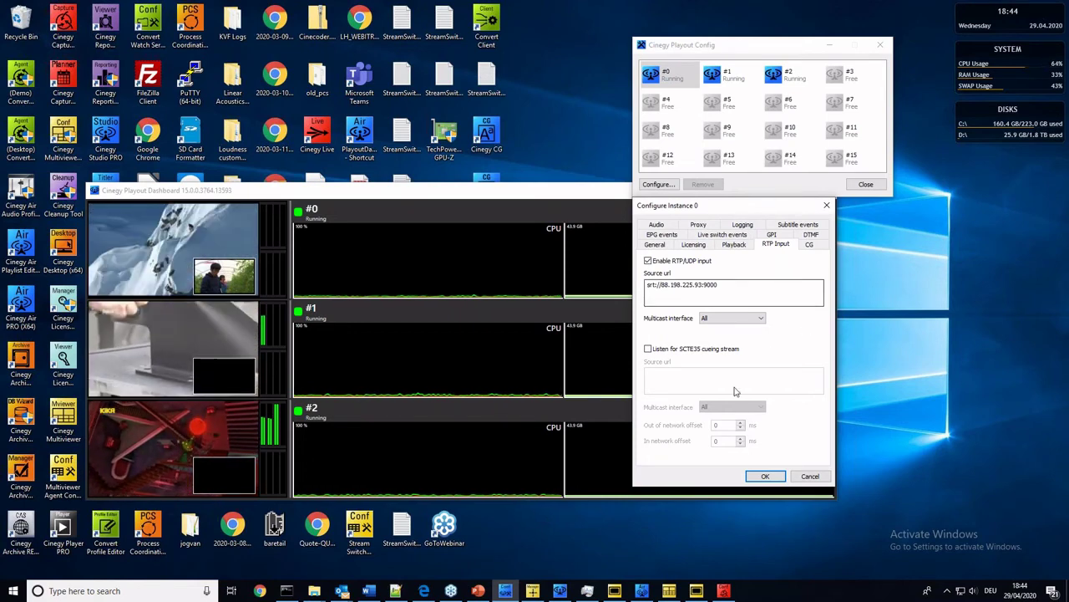
pyautogui.moveTo(224, 378); pyautogui.dragTo(207, 227)
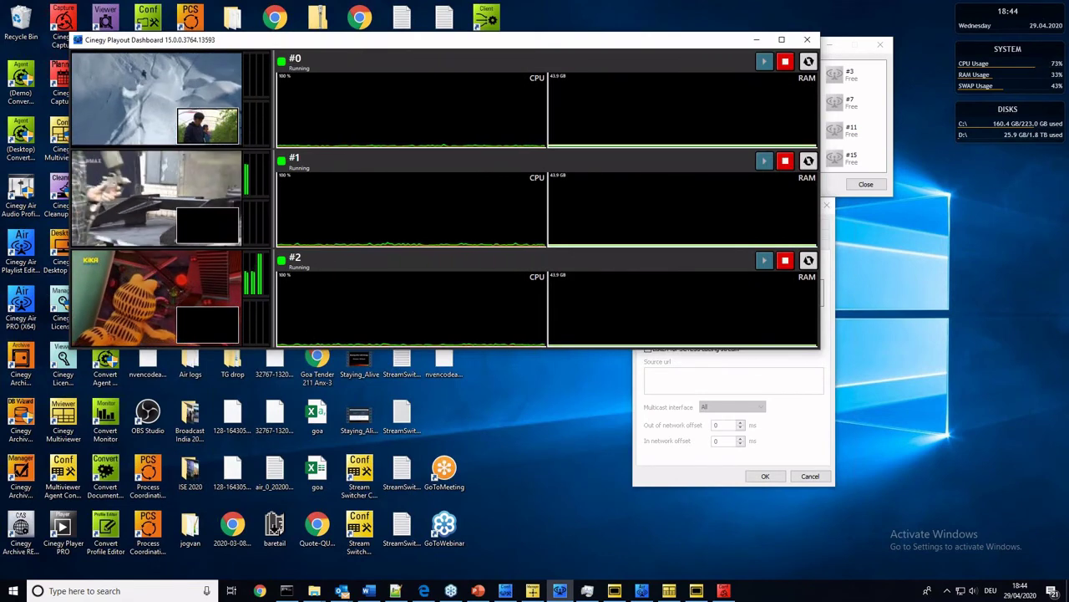
# Switch to Cinegy Capture Manager and position it beside the dashboard previews to examine Capture Service (1) and its SRT input
pyautogui.click(724, 590)
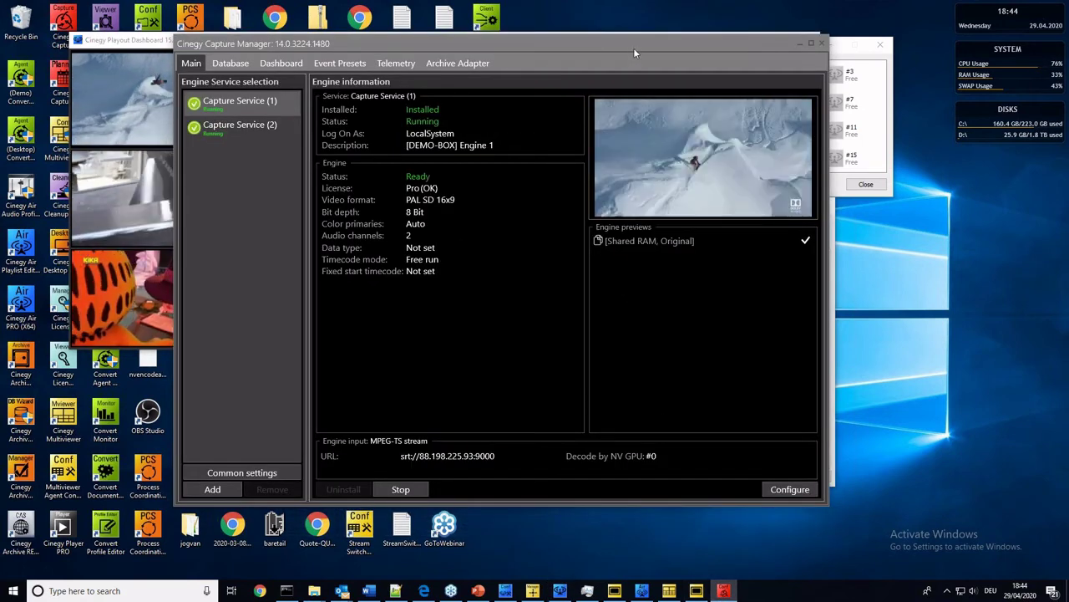
pyautogui.moveTo(635, 50); pyautogui.dragTo(638, 90)
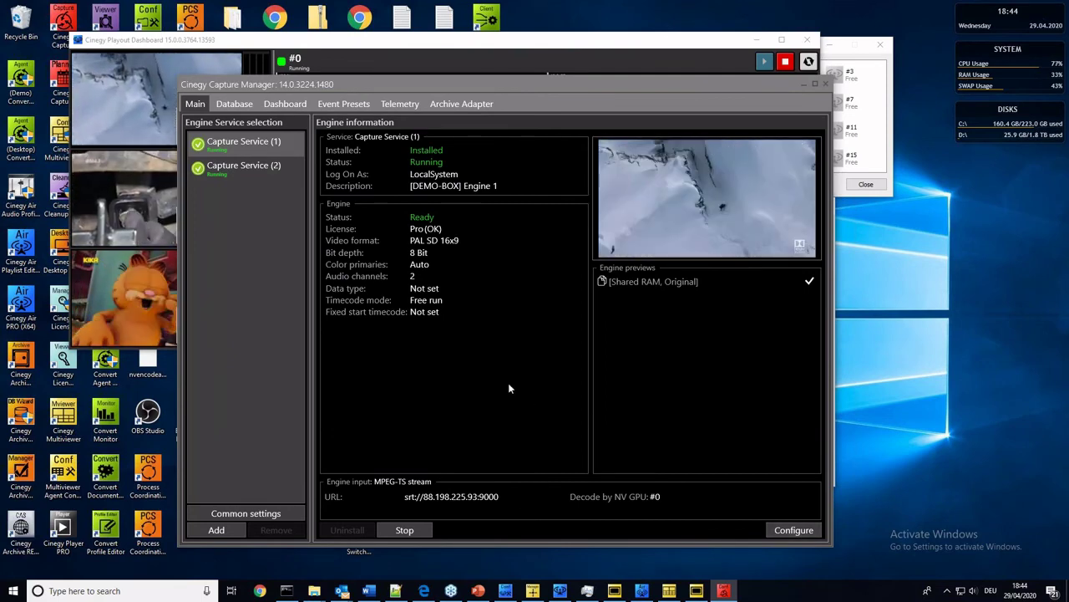
pyautogui.moveTo(472, 88); pyautogui.dragTo(541, 116)
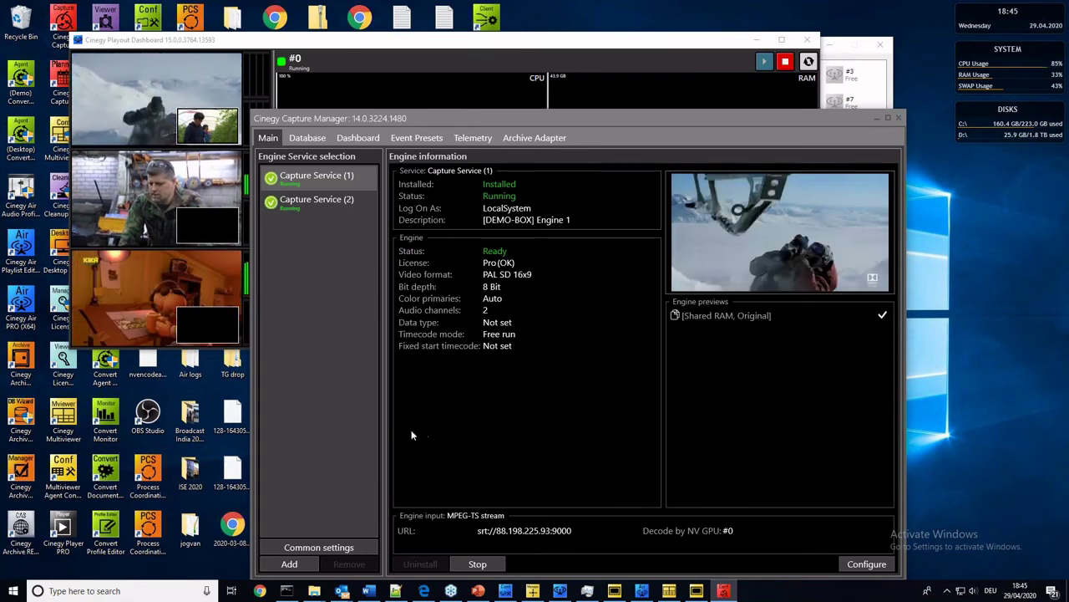
# Launch Cinegy Capture Control and maximise its window
pyautogui.doubleClick(61, 46)
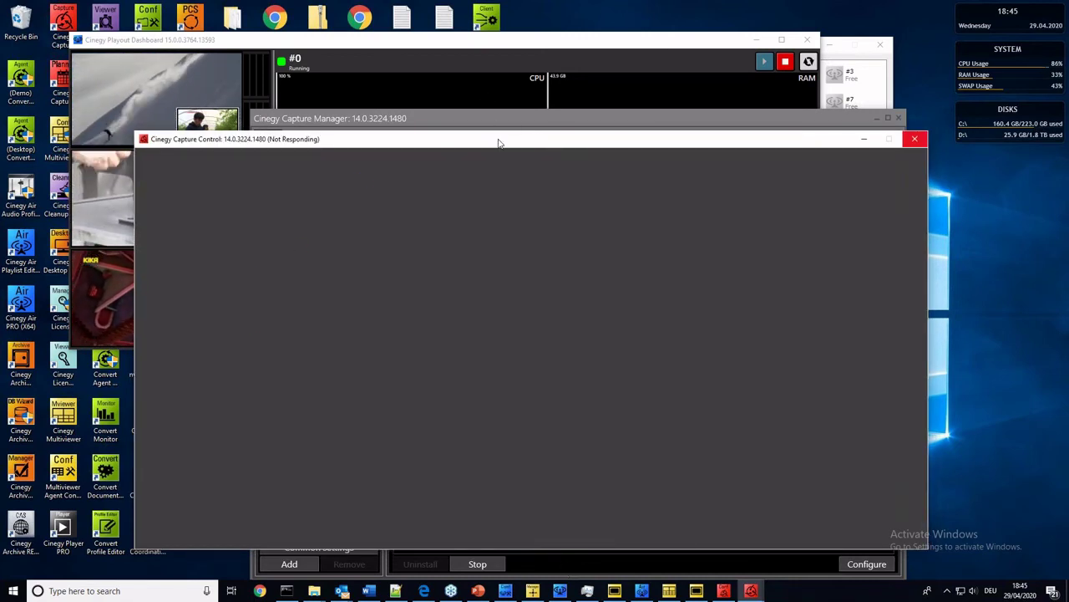
pyautogui.moveTo(499, 143); pyautogui.dragTo(466, 84)
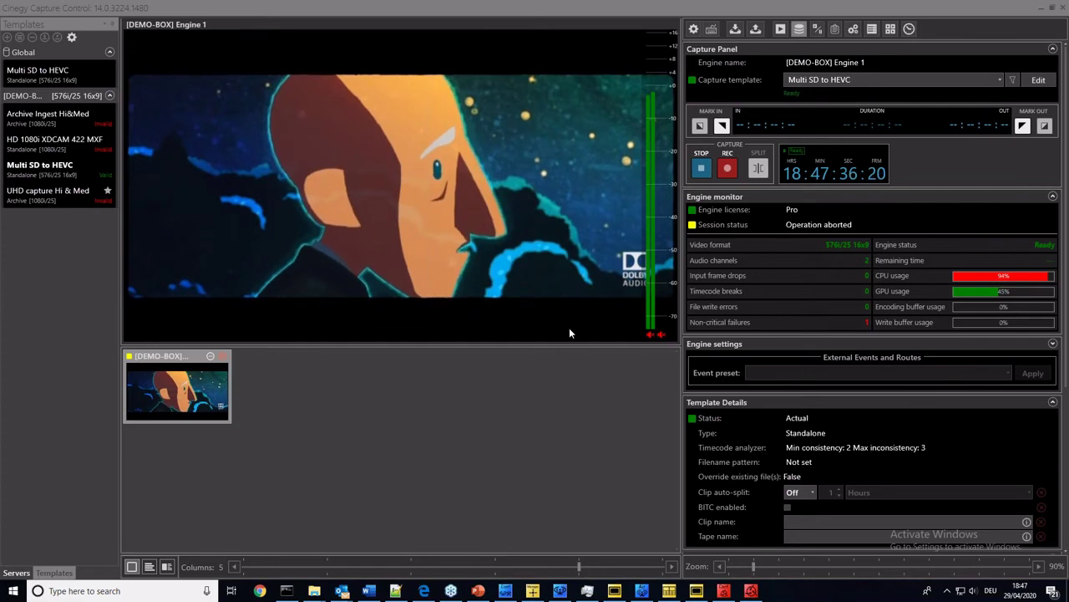
# Bring Capture Manager back in front, review its Telemetry settings, and proceed to Event Presets without saving the telemetry page
pyautogui.click(723, 591)
pyautogui.moveTo(431, 118); pyautogui.dragTo(506, 35)
pyautogui.click(546, 54)
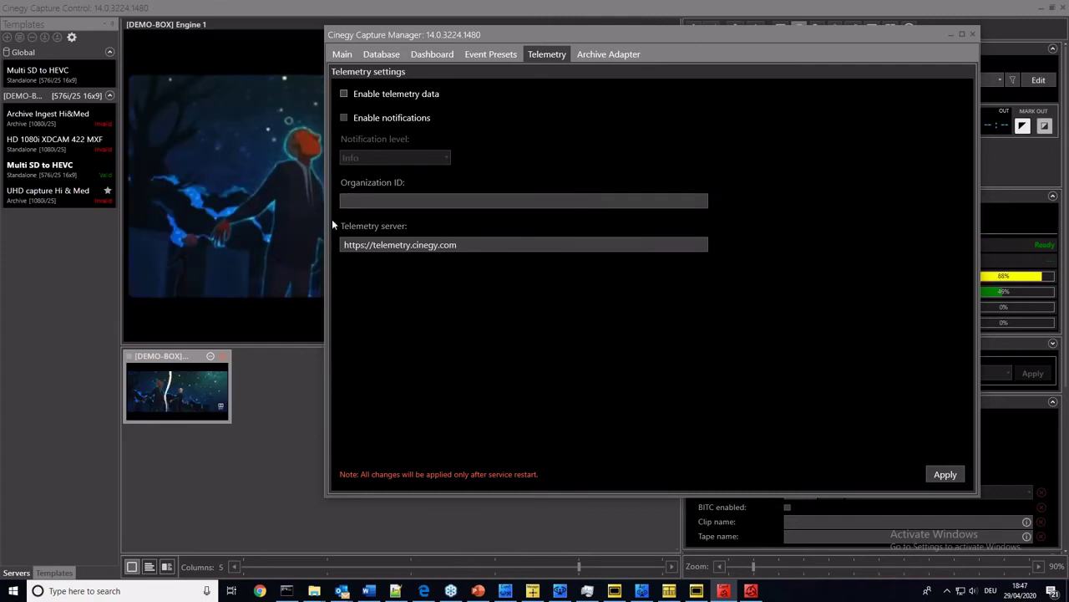
pyautogui.click(502, 55)
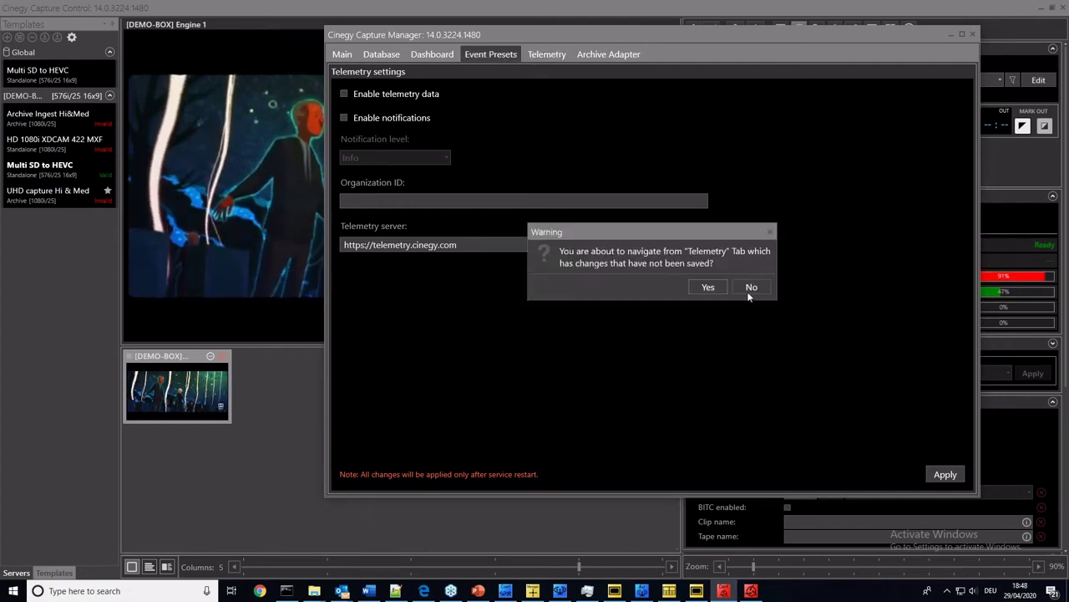
pyautogui.click(712, 287)
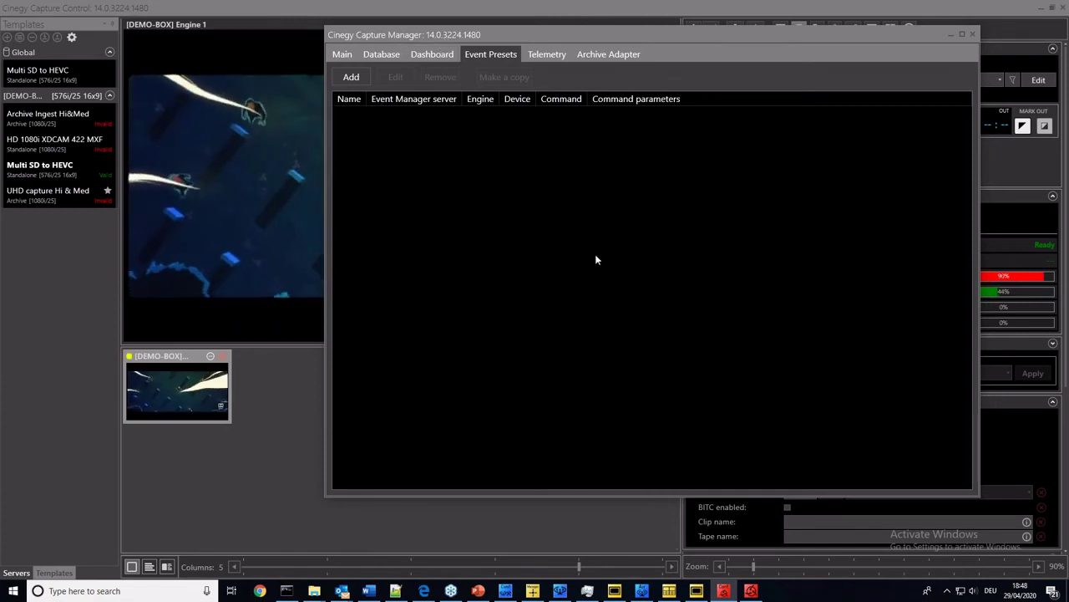
pyautogui.click(422, 56)
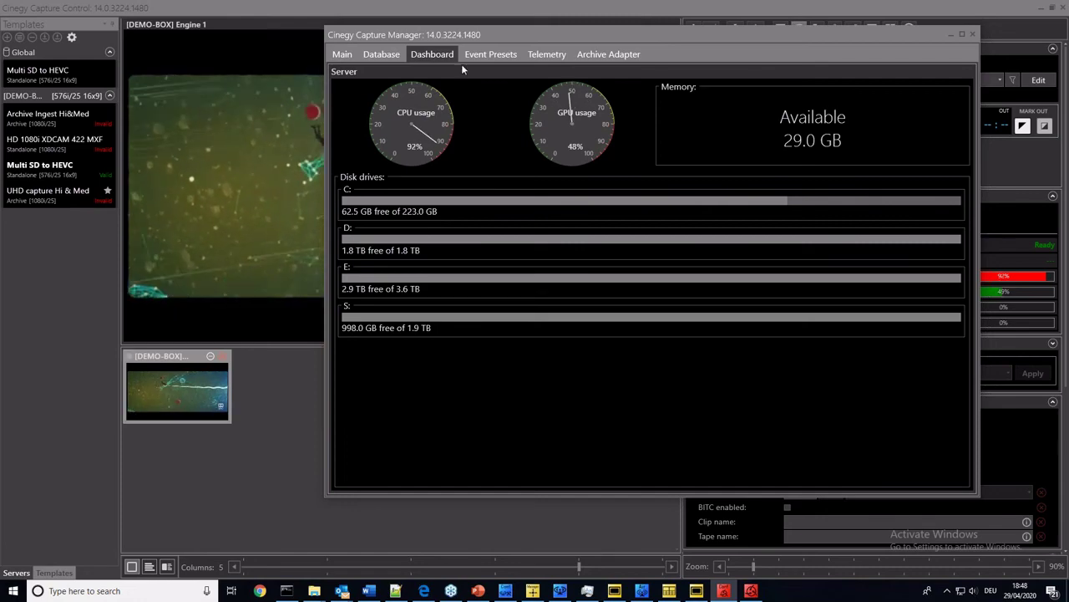
pyautogui.click(382, 55)
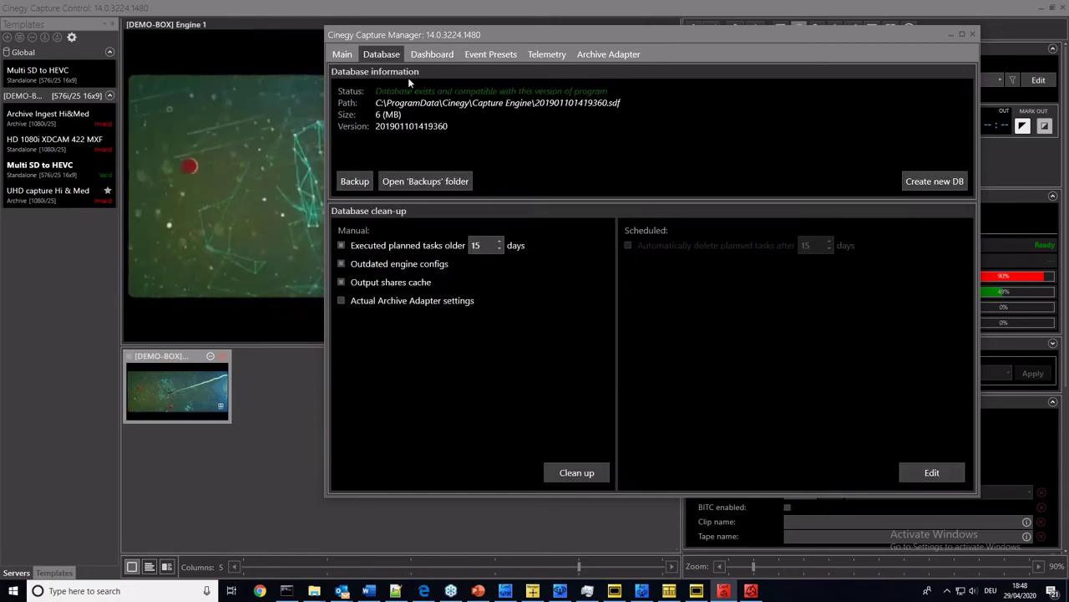
pyautogui.click(343, 54)
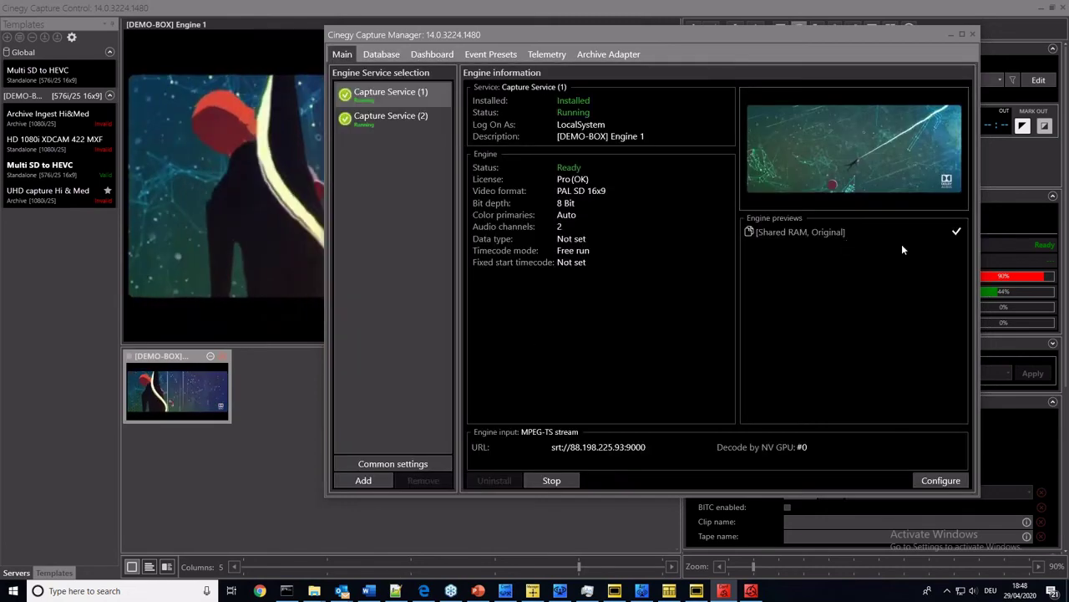
pyautogui.click(386, 52)
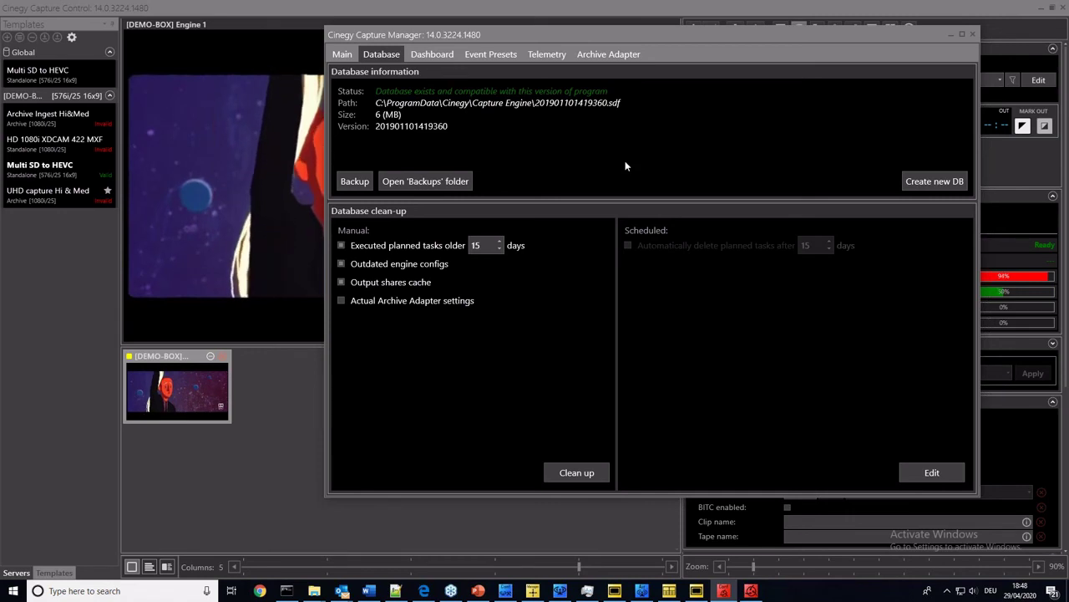
pyautogui.click(341, 53)
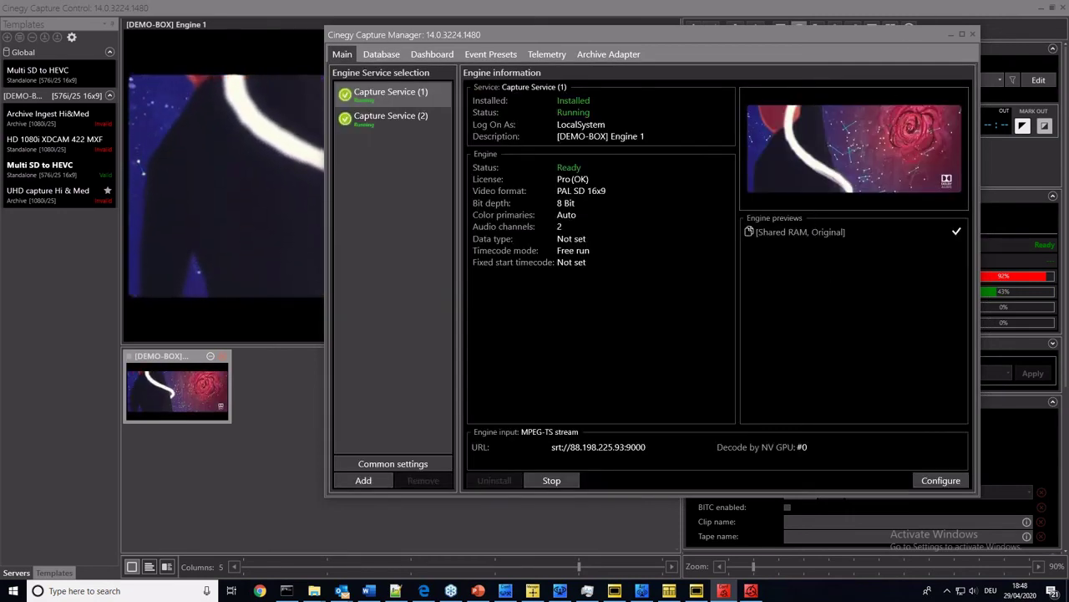
pyautogui.click(948, 35)
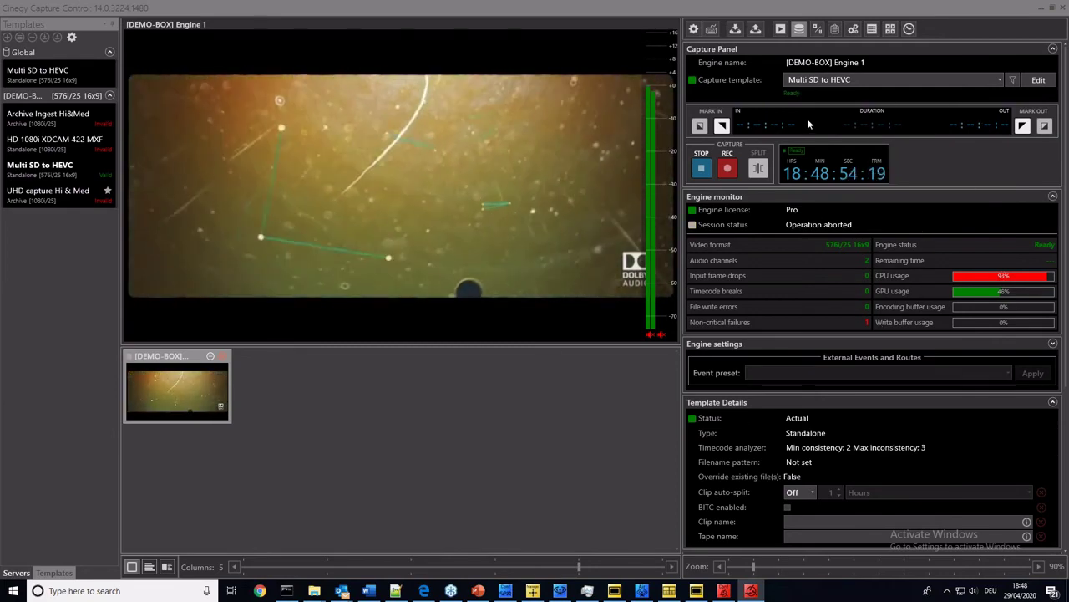
# Examine the Multi SD to HEVC template and its available encoders, close both dialogs without adding one, and minimise Capture Control
pyautogui.click(1038, 79)
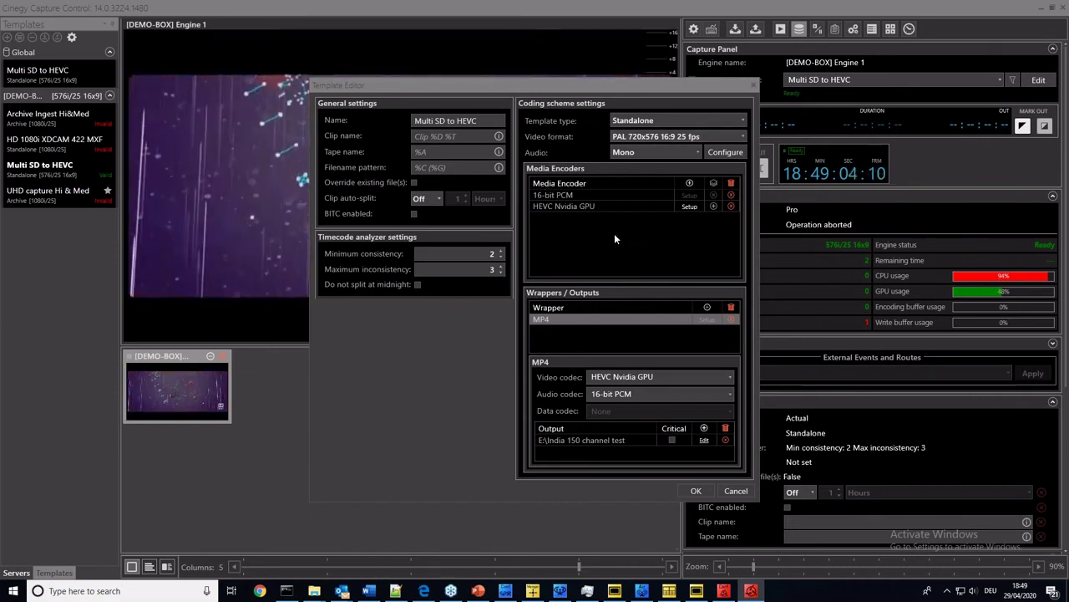
pyautogui.click(689, 183)
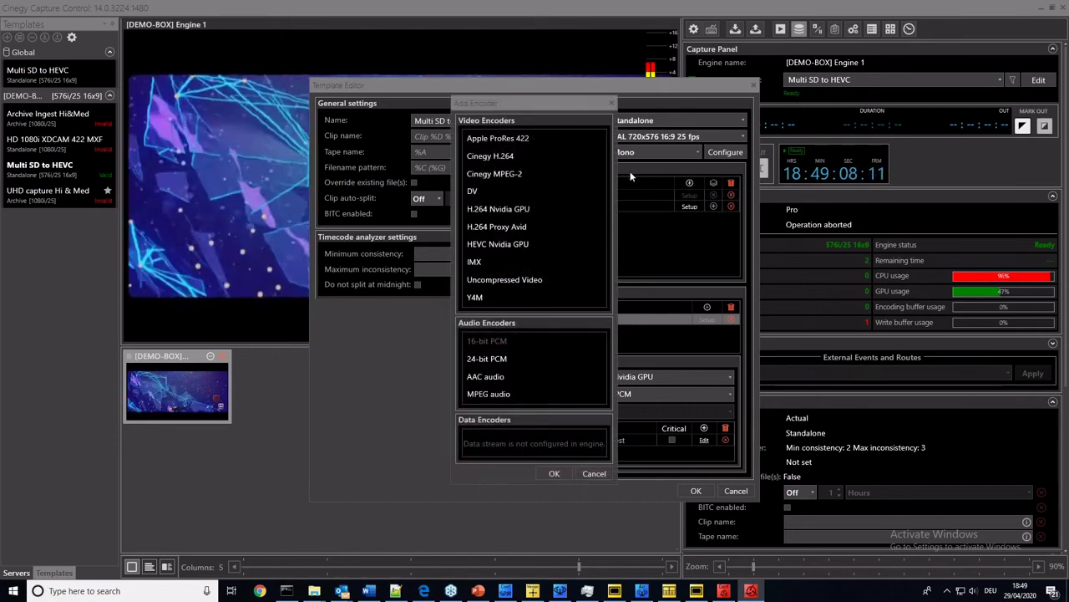
pyautogui.click(556, 261)
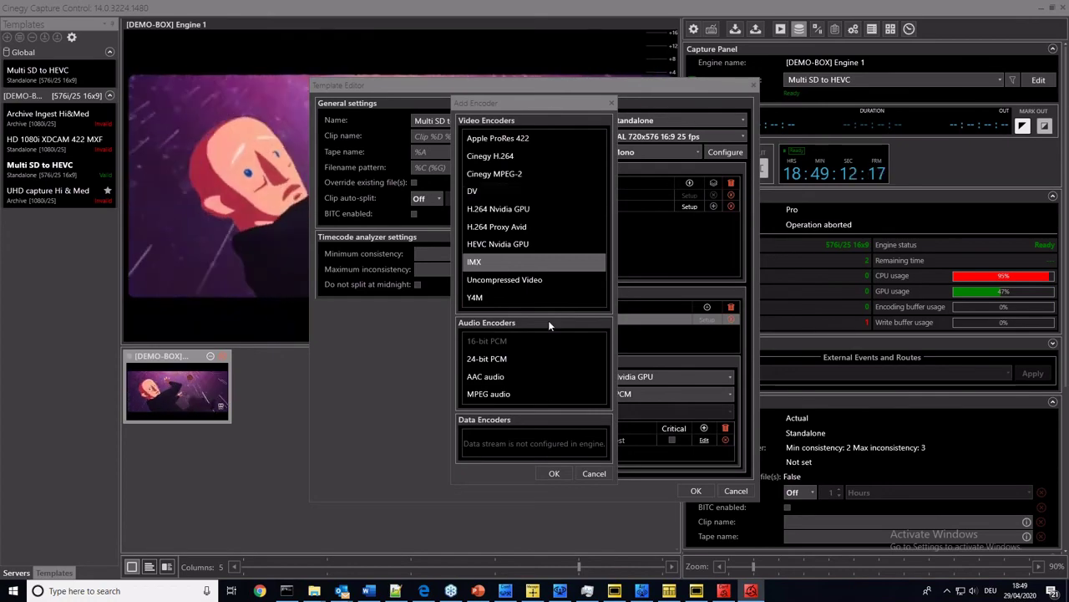
pyautogui.click(612, 103)
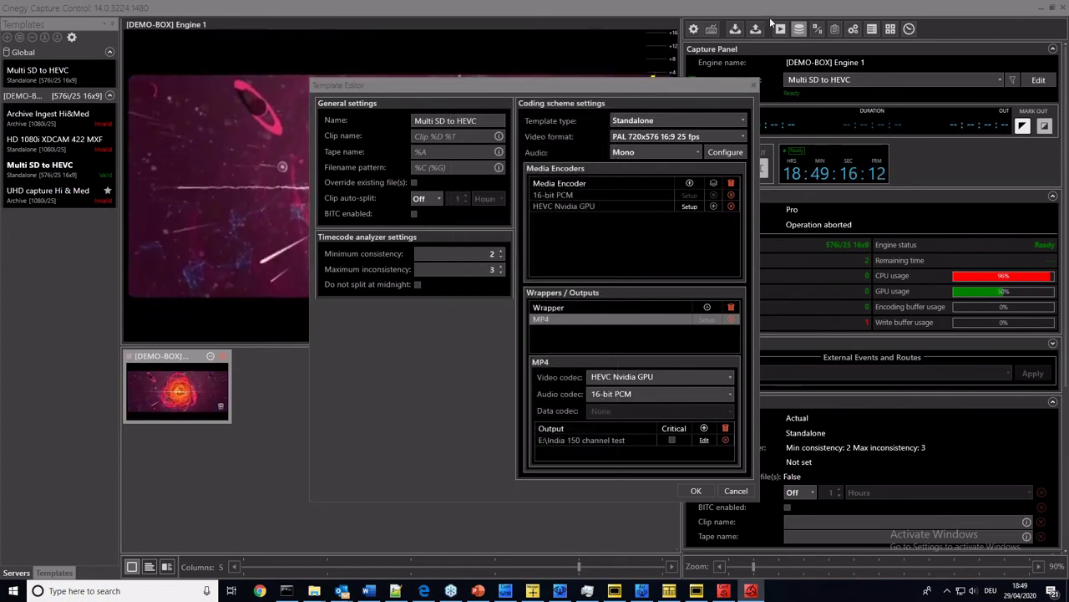
pyautogui.click(755, 86)
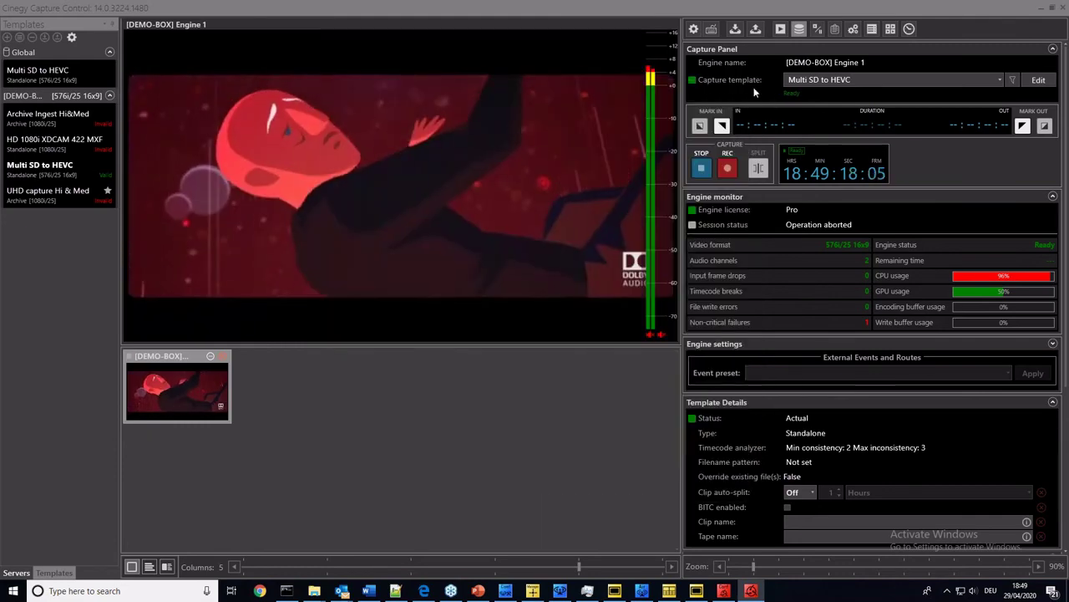
pyautogui.click(1040, 11)
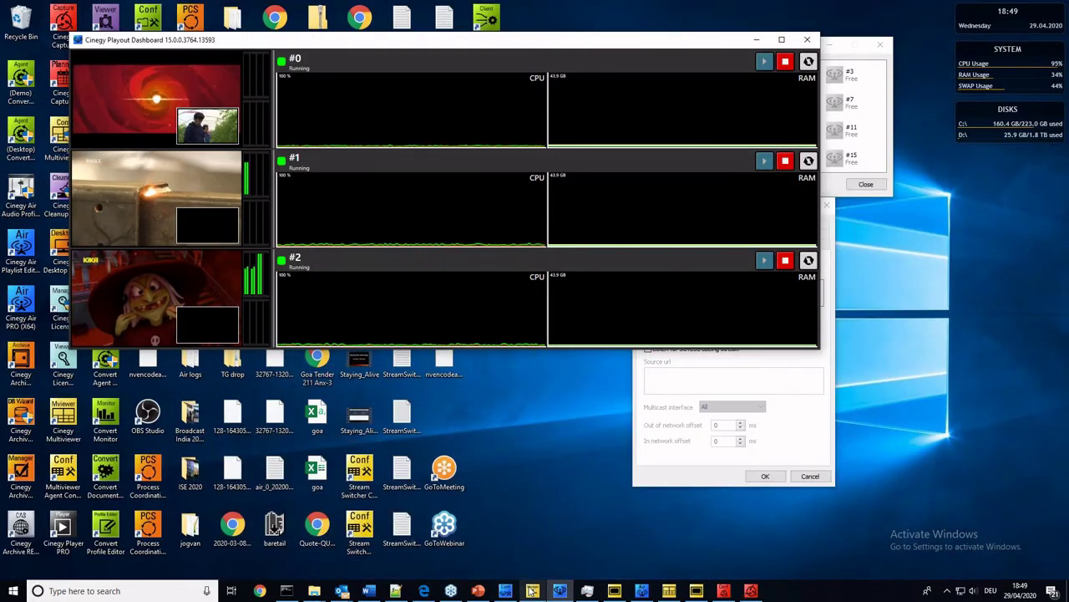
pyautogui.moveTo(668, 595)
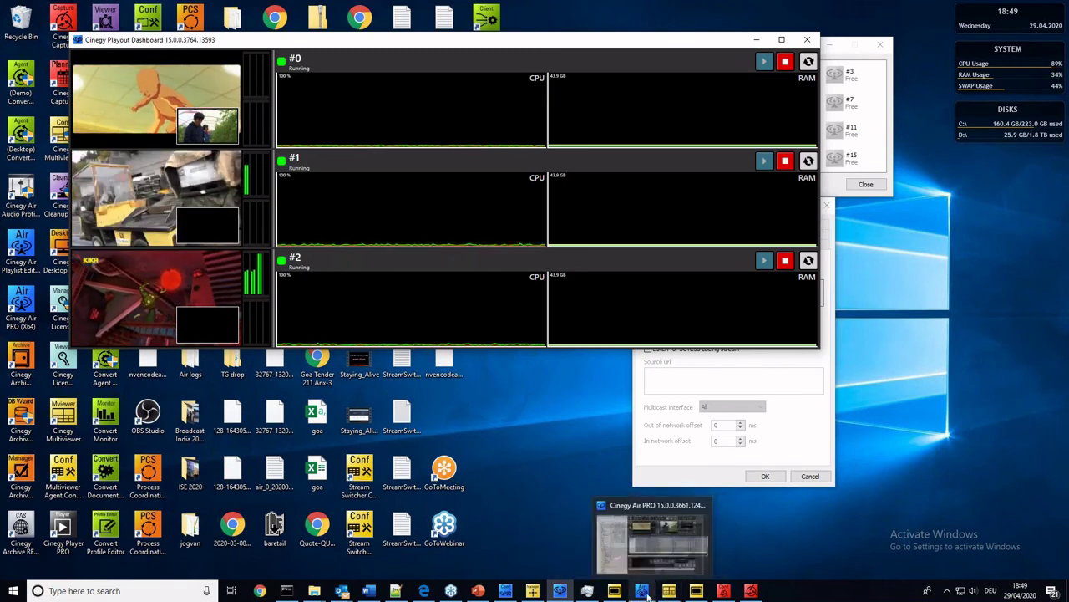
pyautogui.rightClick(57, 477)
pyautogui.click(493, 475)
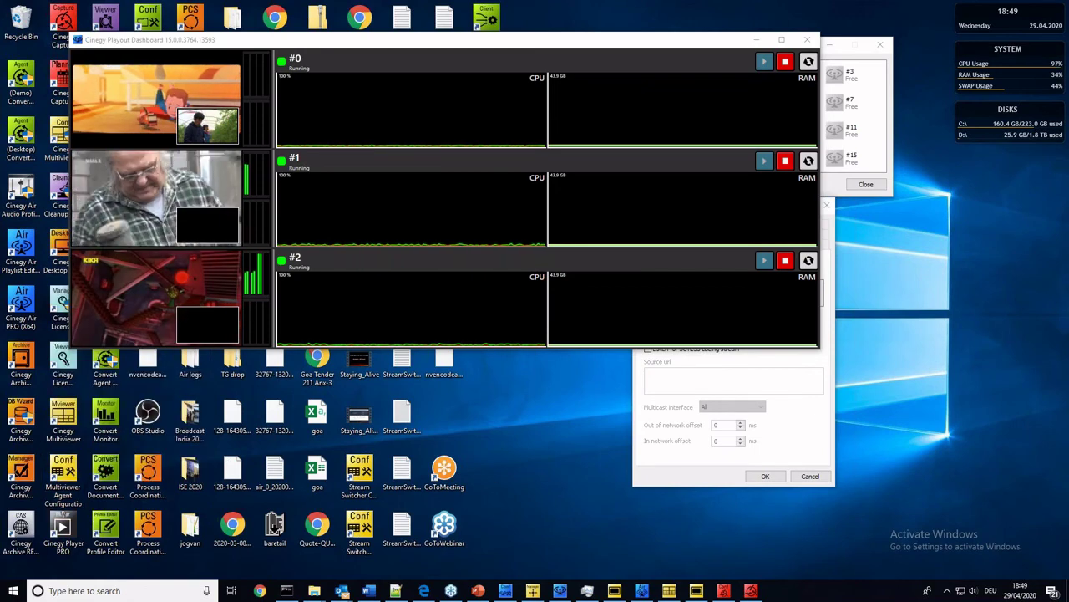
pyautogui.click(61, 130)
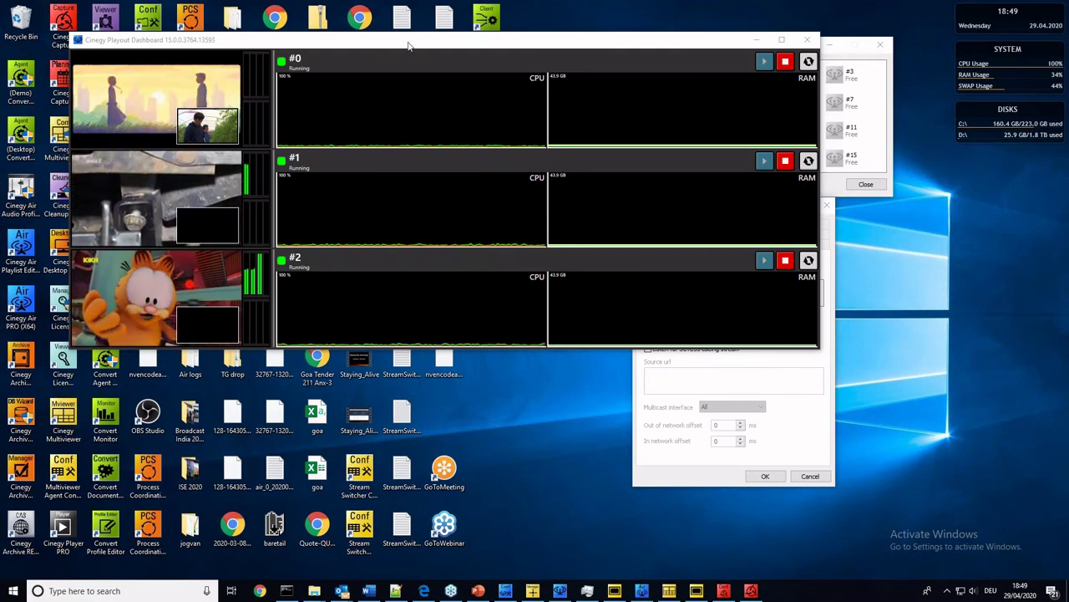
# Move the Playout Dashboard aside and close it
pyautogui.click(495, 62)
pyautogui.moveTo(495, 61); pyautogui.dragTo(644, 141)
pyautogui.hotkey('alt', 'F4')
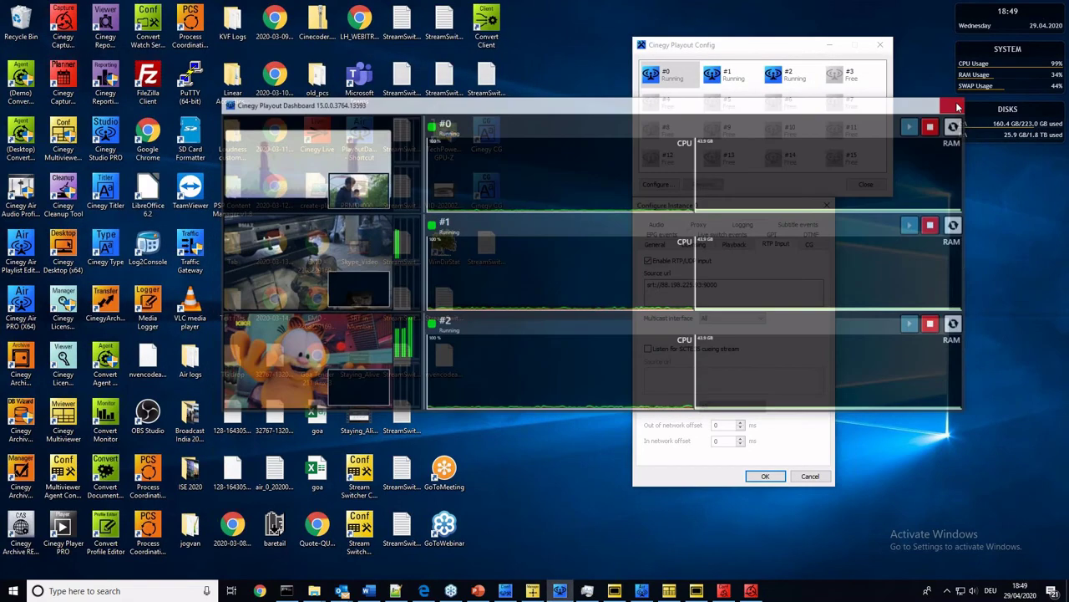
# Switch to Cinegy Multiviewer Configurator, compare the Designer and Mosaic input layouts, and set the layout type to Mosaic layout
pyautogui.hotkey('alt', 'Tab')
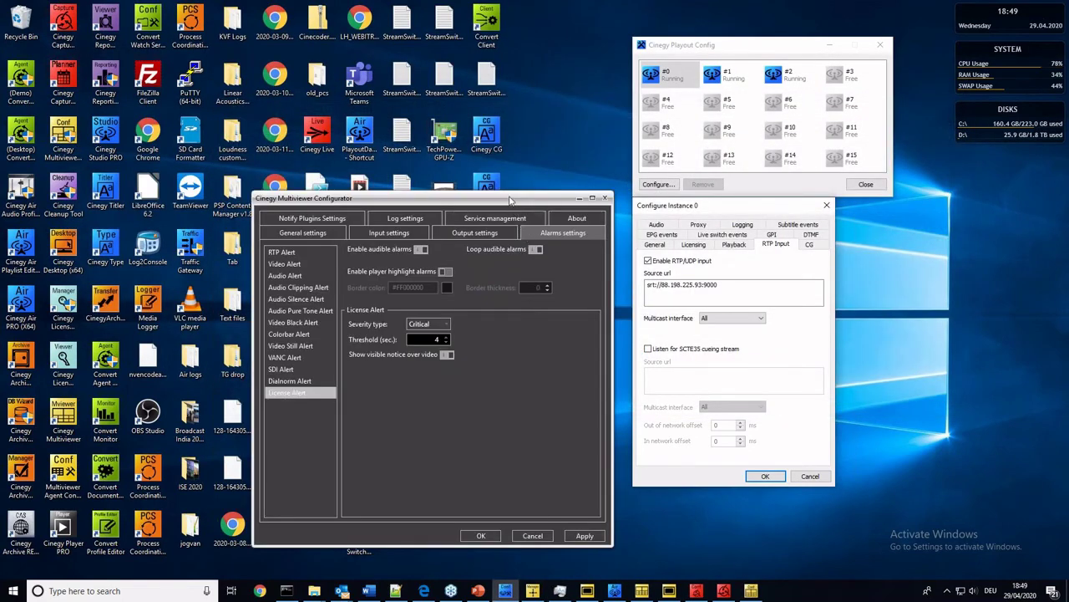
pyautogui.moveTo(512, 201); pyautogui.dragTo(614, 158)
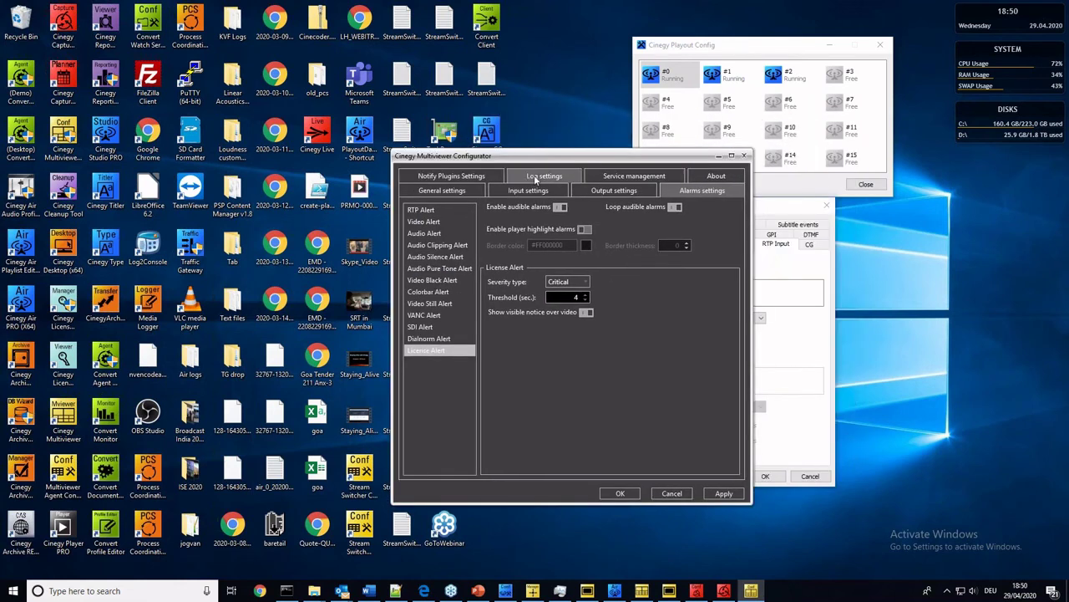
pyautogui.click(528, 191)
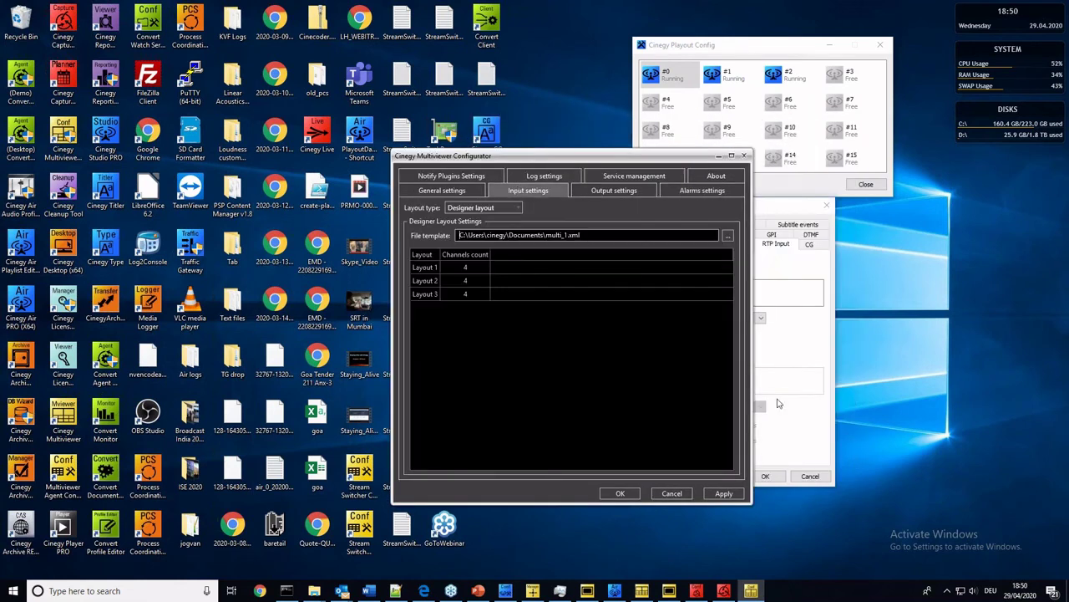
pyautogui.click(495, 208)
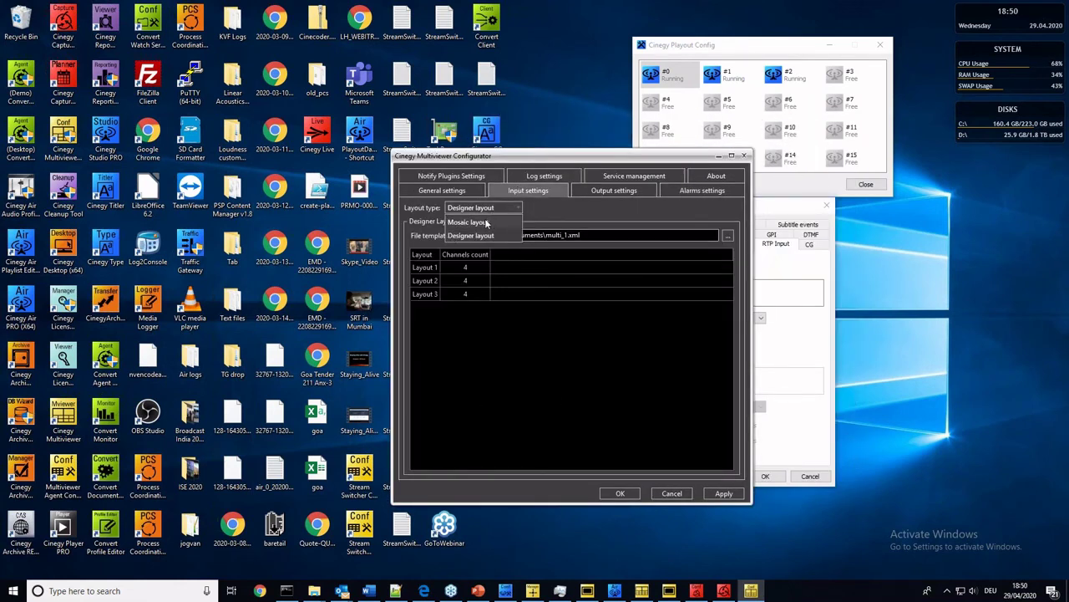
pyautogui.click(486, 222)
pyautogui.click(480, 208)
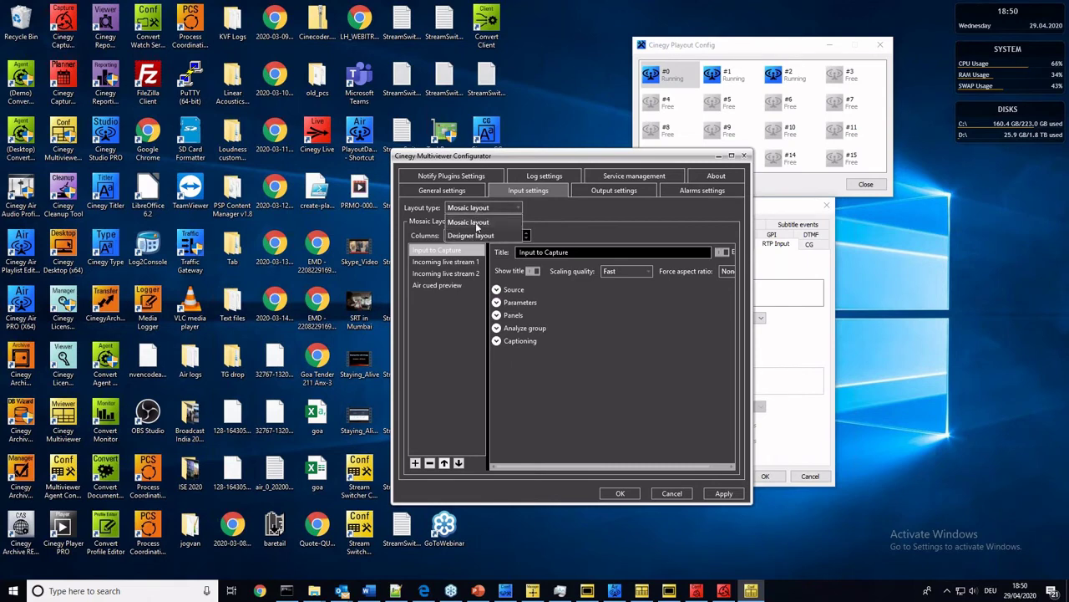
pyautogui.click(476, 236)
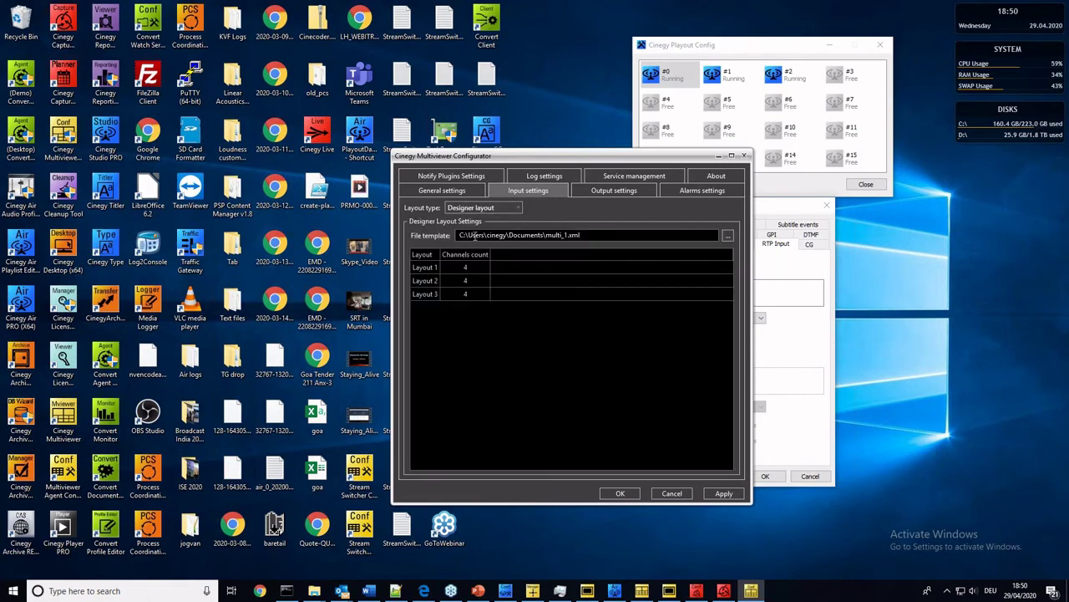
pyautogui.click(474, 208)
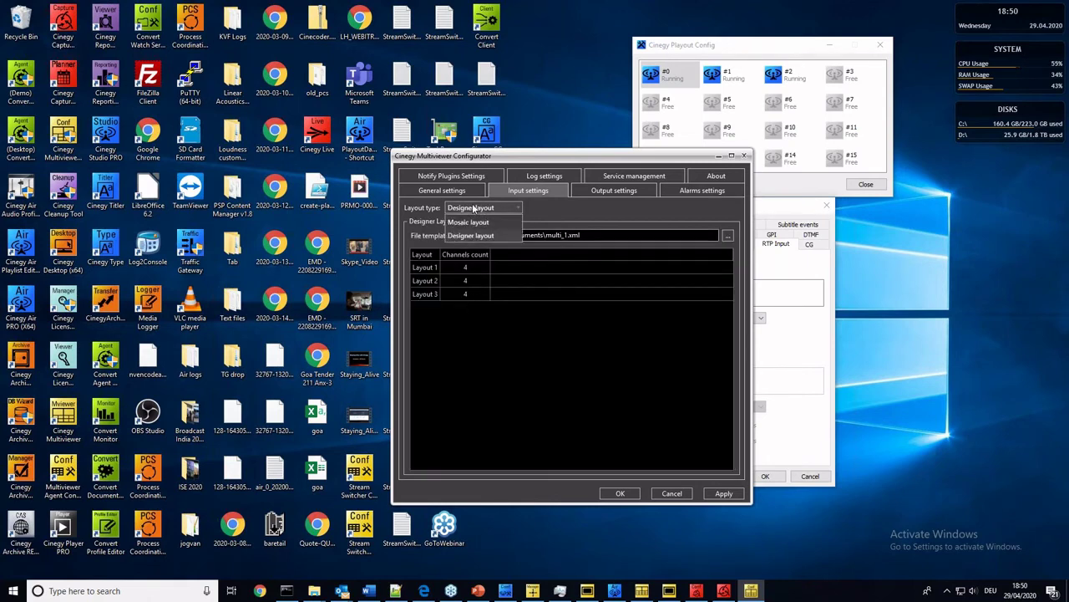
pyautogui.click(472, 224)
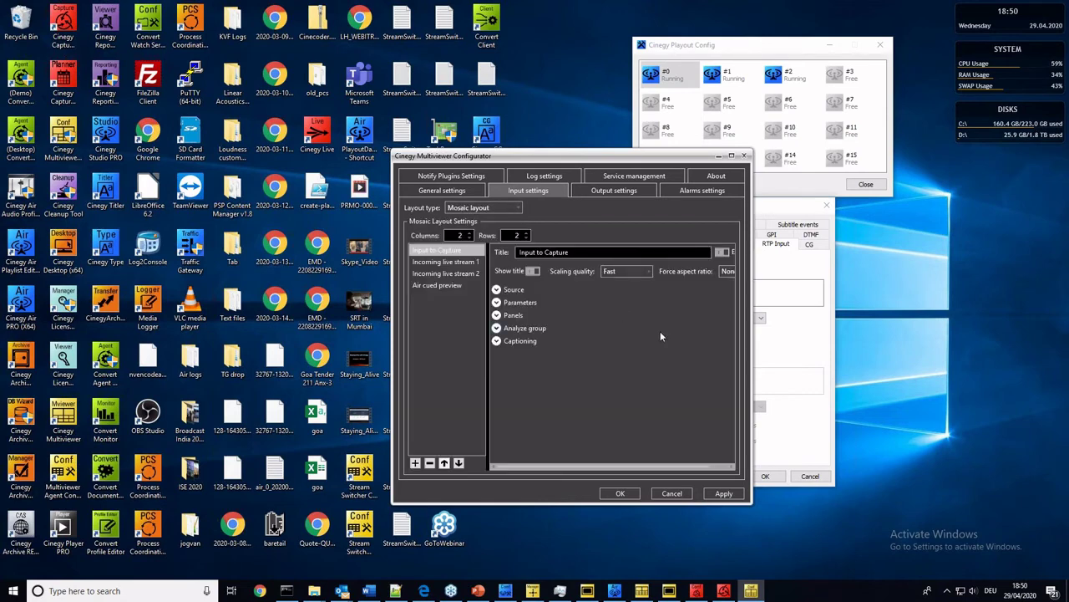
# Examine the Input to Capture player's source settings, including its available player modes and video formats, without changing them
pyautogui.click(498, 290)
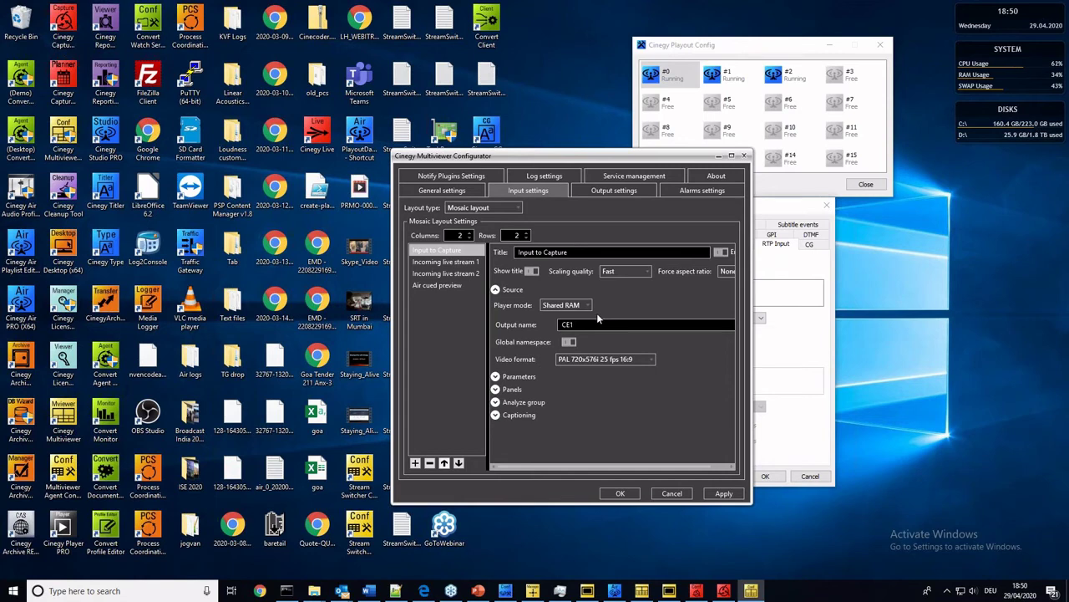
pyautogui.click(588, 305)
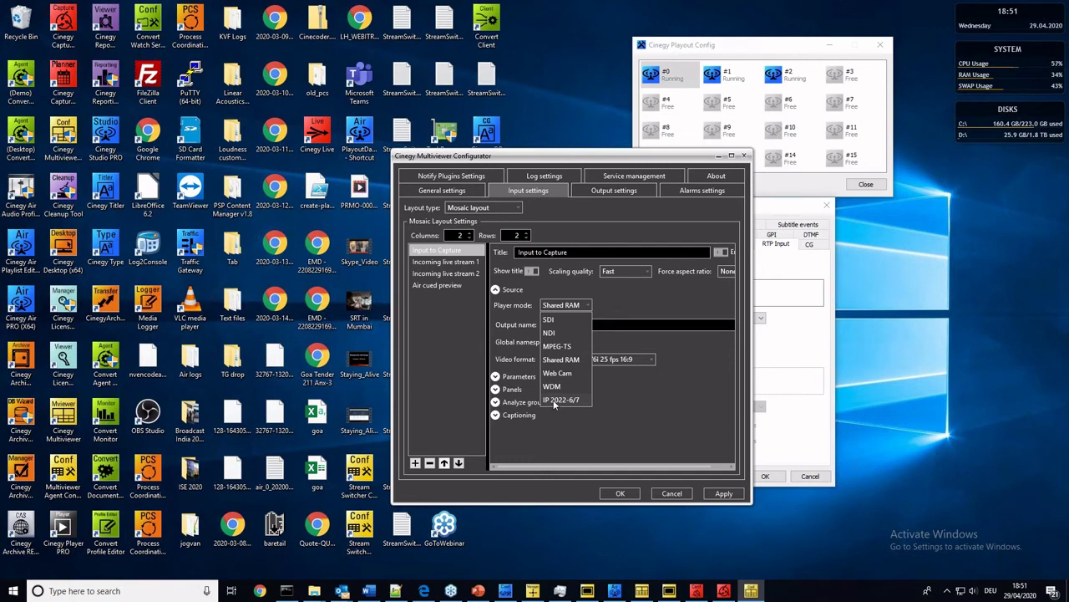
pyautogui.click(701, 390)
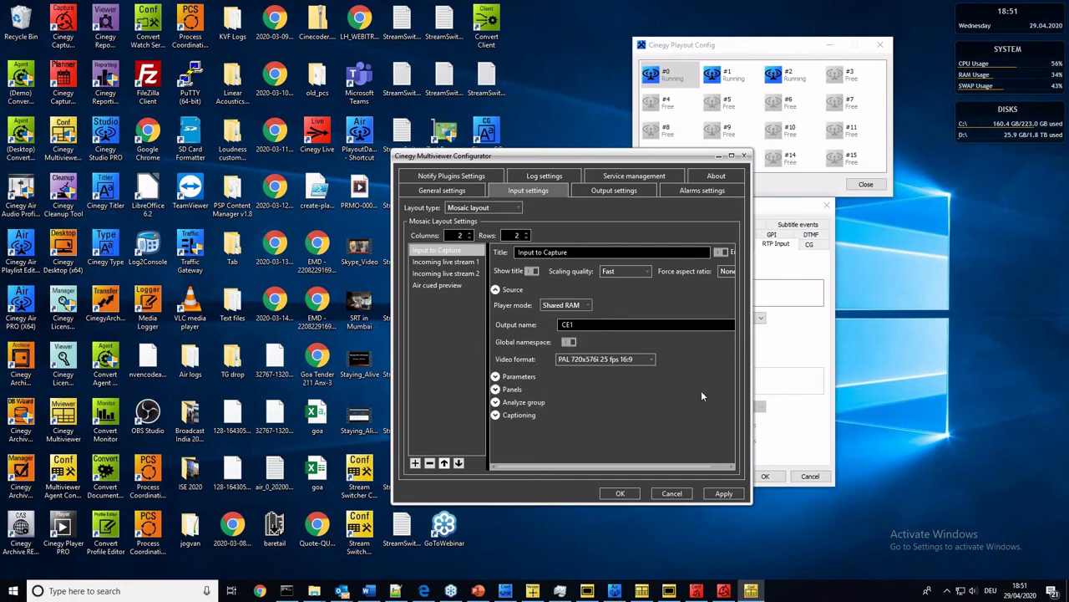
pyautogui.click(646, 359)
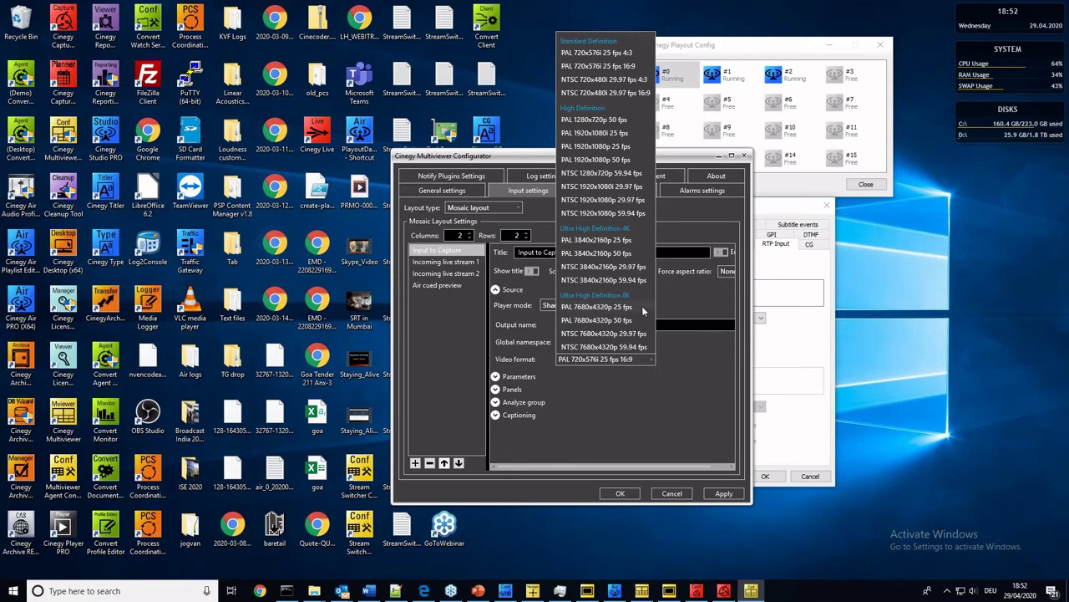
pyautogui.click(722, 365)
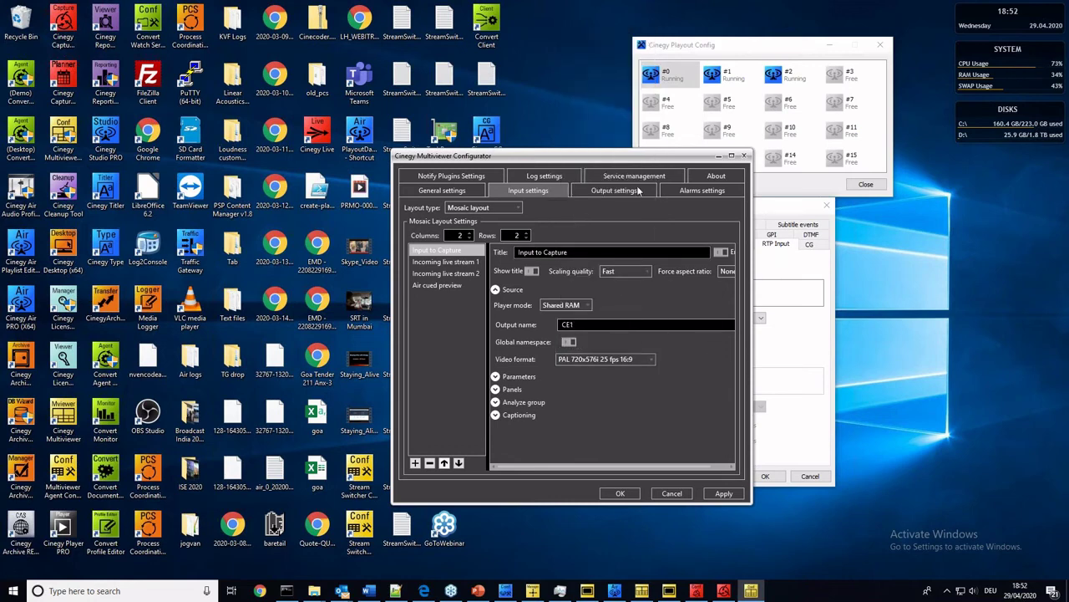
# Move the configurator aside and compare the RtpOutput and MPEG-TS Output stream settings in its output configuration
pyautogui.moveTo(617, 156); pyautogui.dragTo(713, 163)
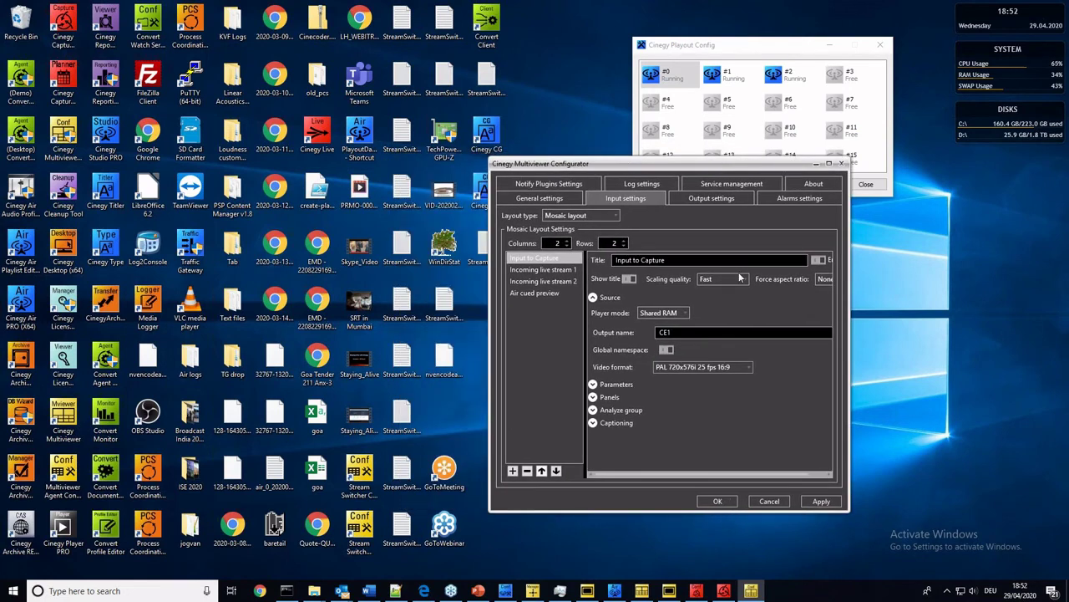
pyautogui.moveTo(715, 159); pyautogui.dragTo(795, 126)
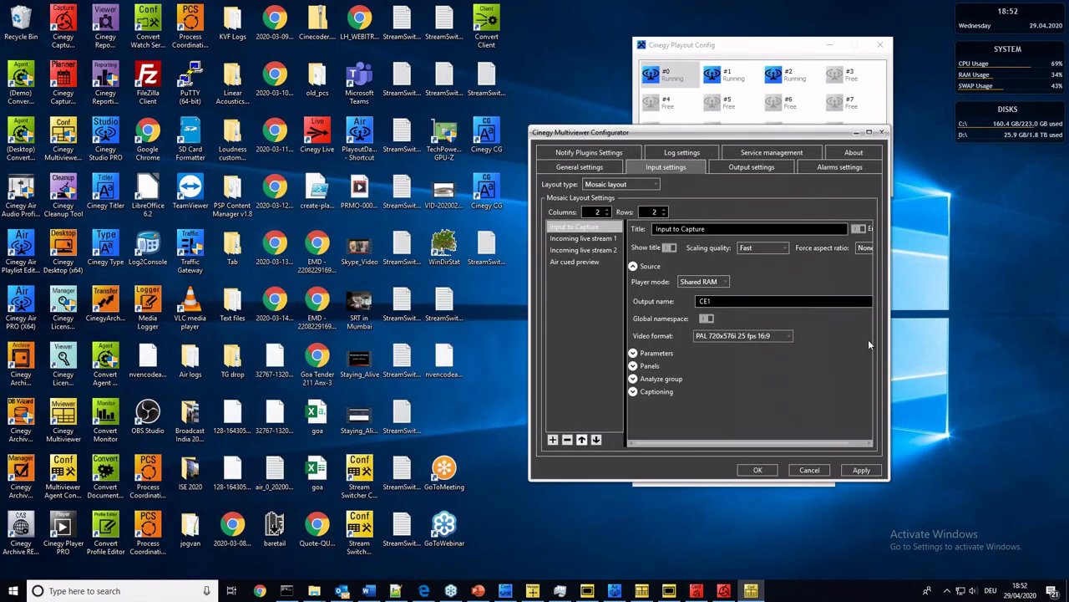
pyautogui.click(745, 168)
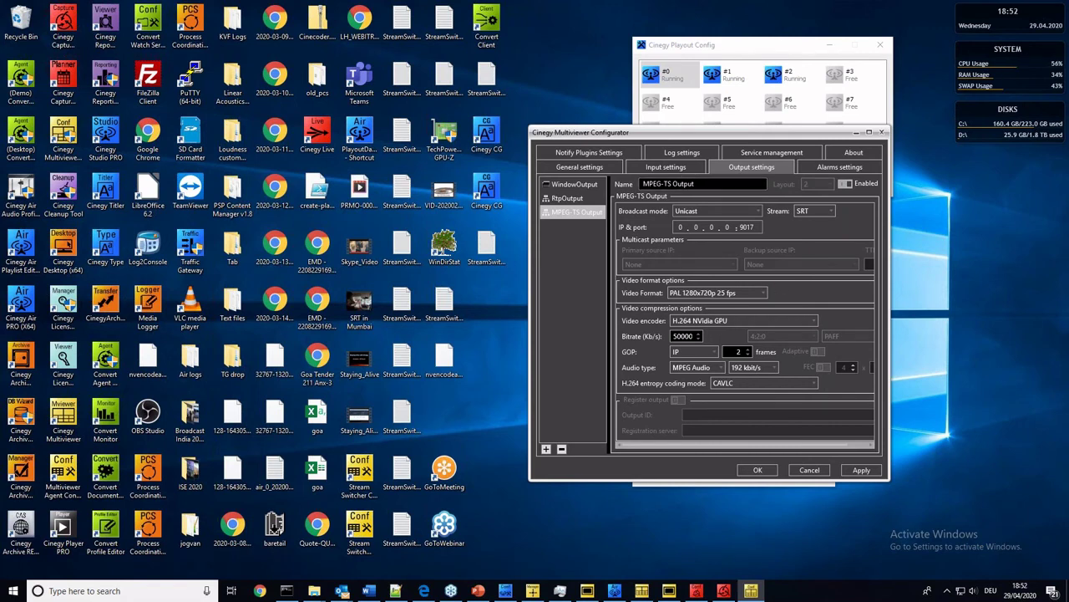
pyautogui.click(558, 200)
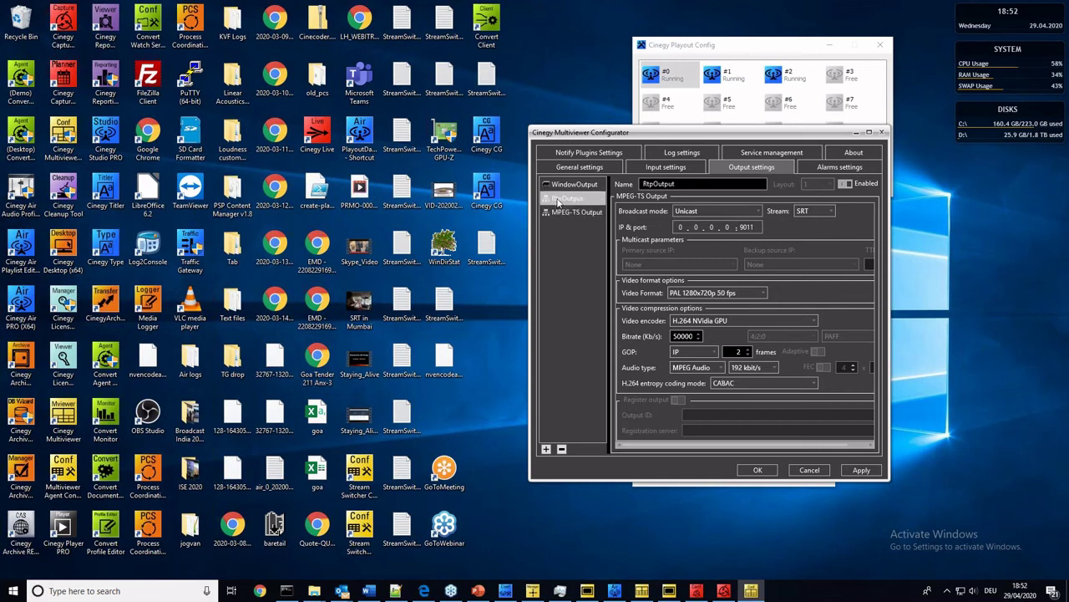
pyautogui.click(571, 212)
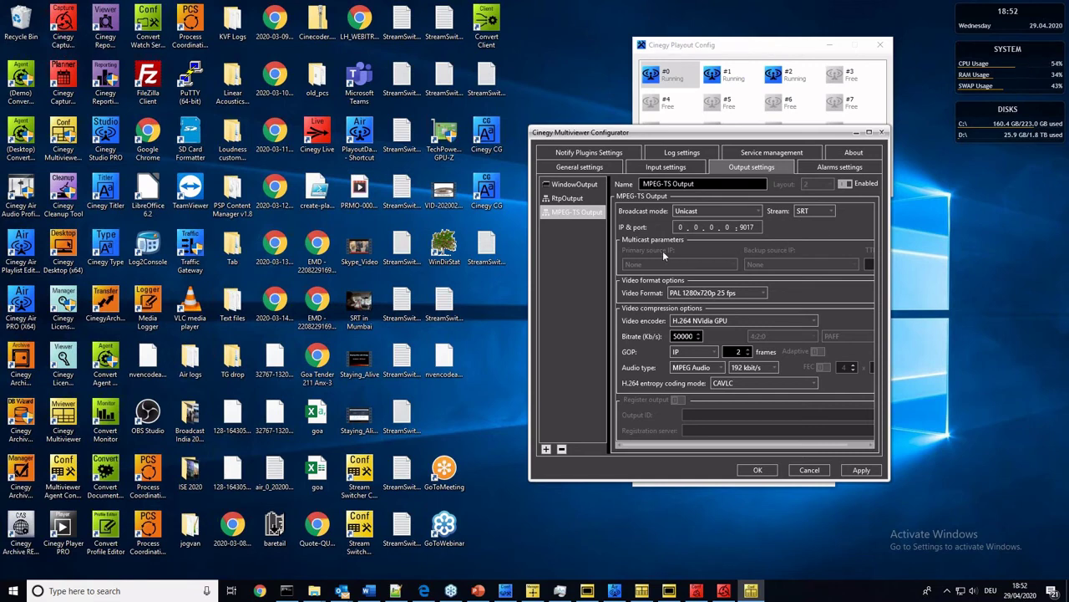
pyautogui.click(585, 199)
pyautogui.click(577, 212)
pyautogui.click(571, 199)
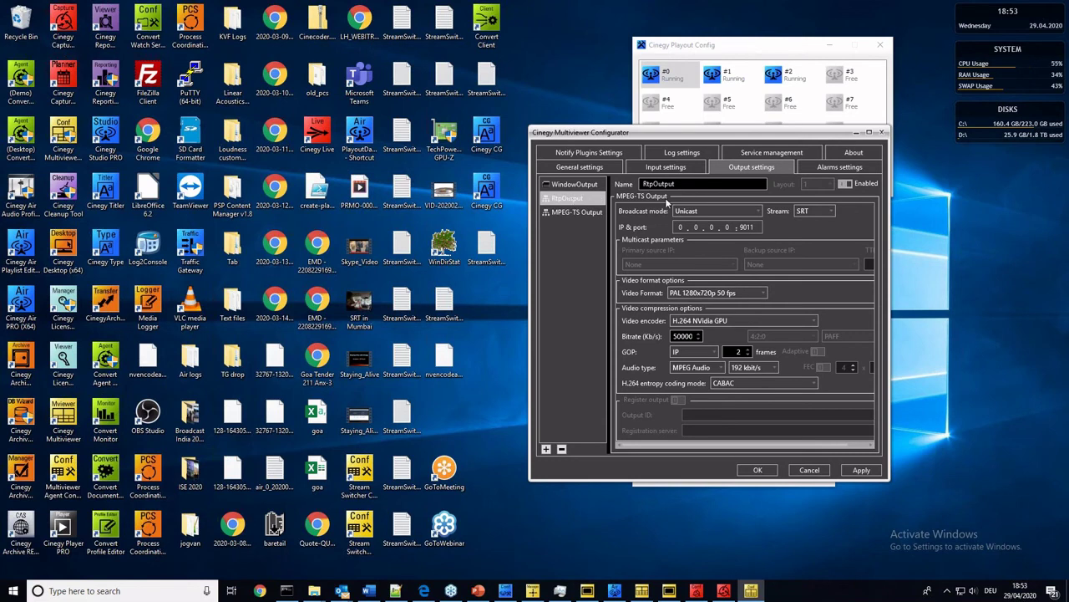
# Review the MPEG-TS Output and WindowOutput settings, return to MPEG-TS Output, and reposition the configurator window clear of the desktop's centre
pyautogui.moveTo(678, 135); pyautogui.dragTo(484, 136)
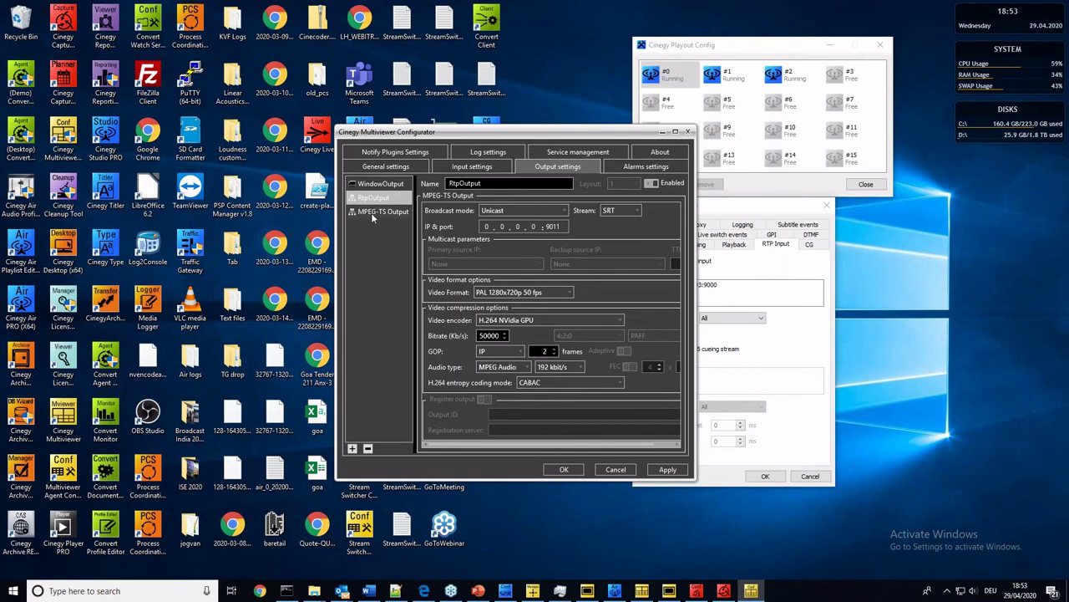
pyautogui.click(374, 213)
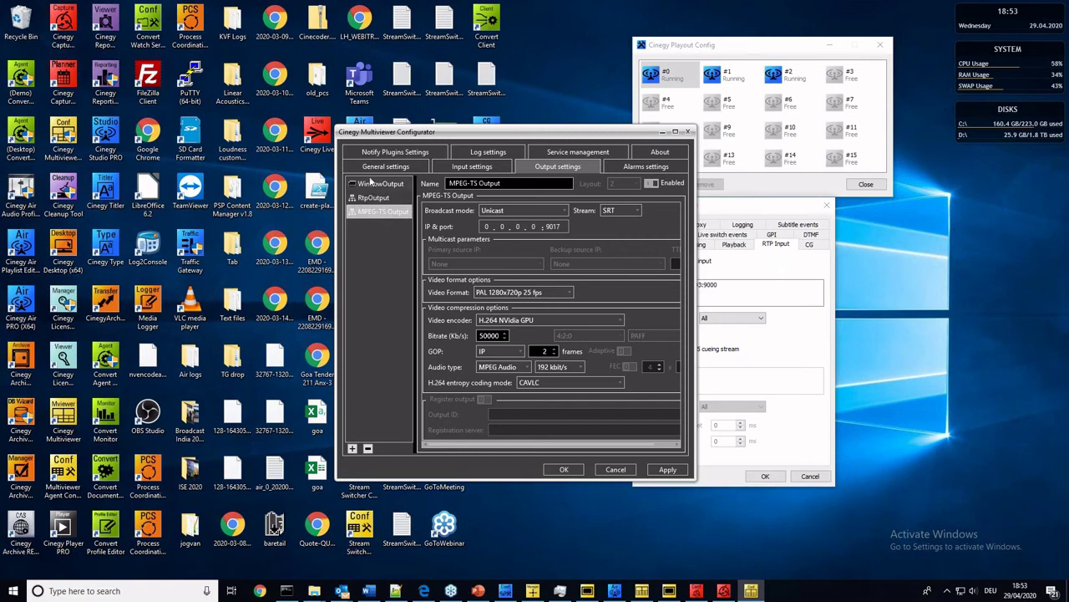
pyautogui.click(372, 199)
pyautogui.click(375, 184)
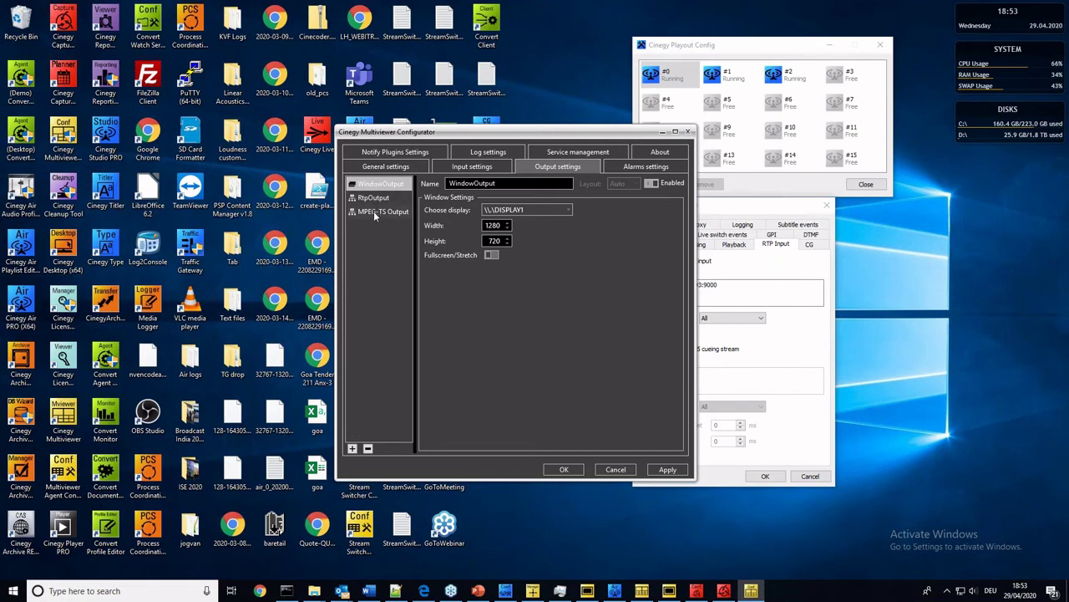
pyautogui.click(373, 212)
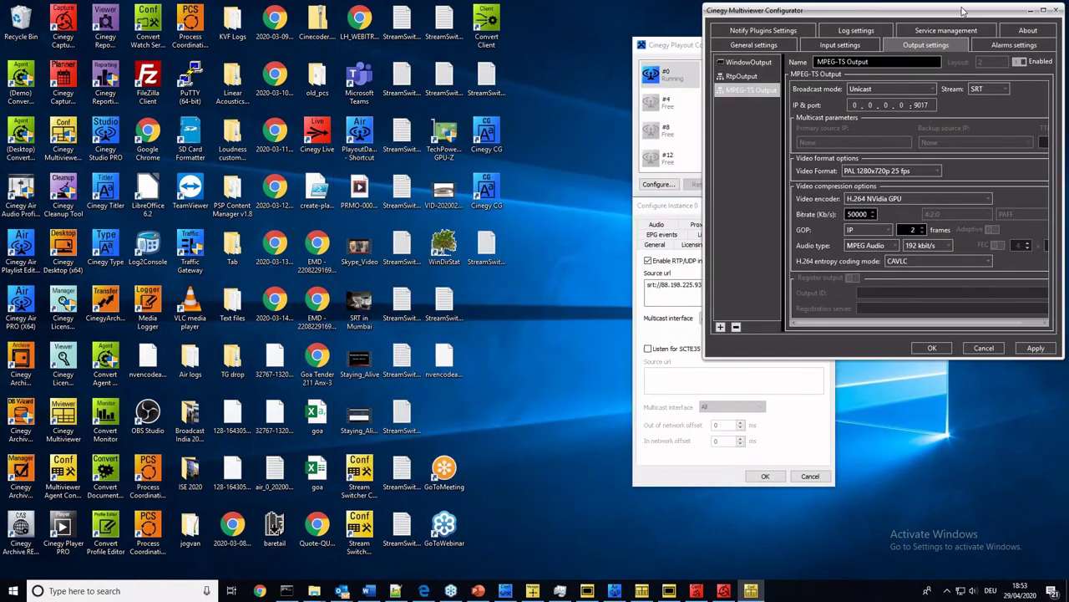
pyautogui.moveTo(963, 11); pyautogui.dragTo(949, 20)
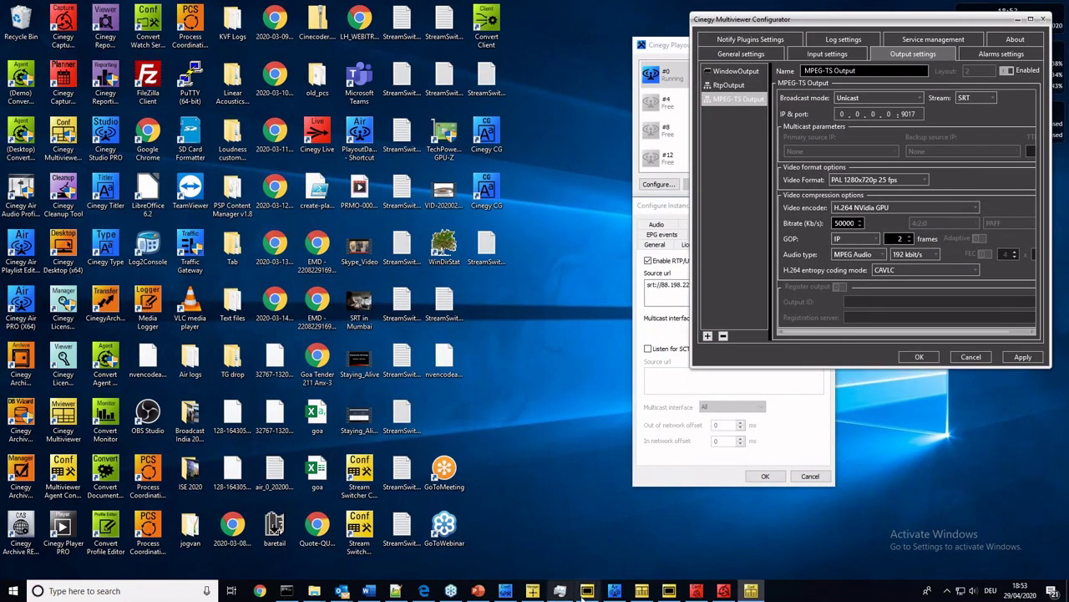
# Show the NetPlay SRT Inputs mosaic beside the configurator, briefly check the Cinegy Air PRO playlist, and return to the mosaic
pyautogui.moveTo(291, 591)
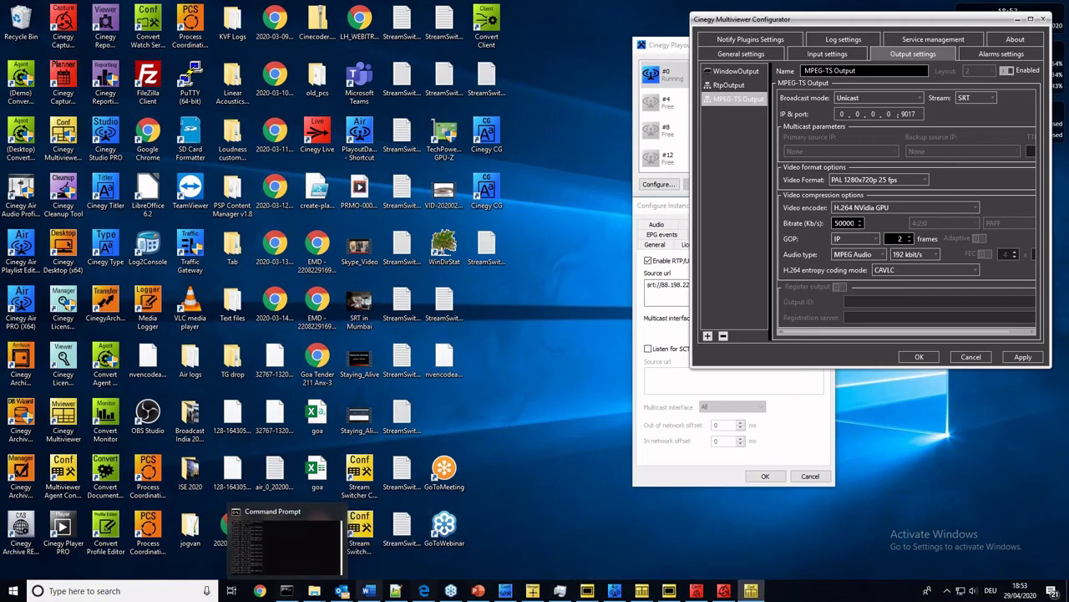
pyautogui.moveTo(594, 595)
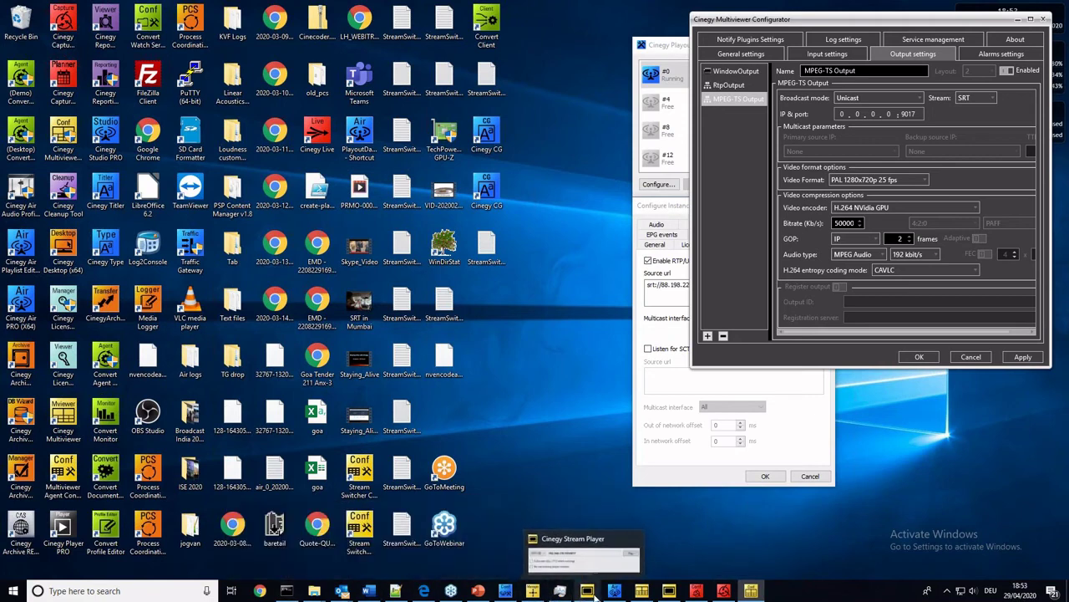
pyautogui.click(668, 589)
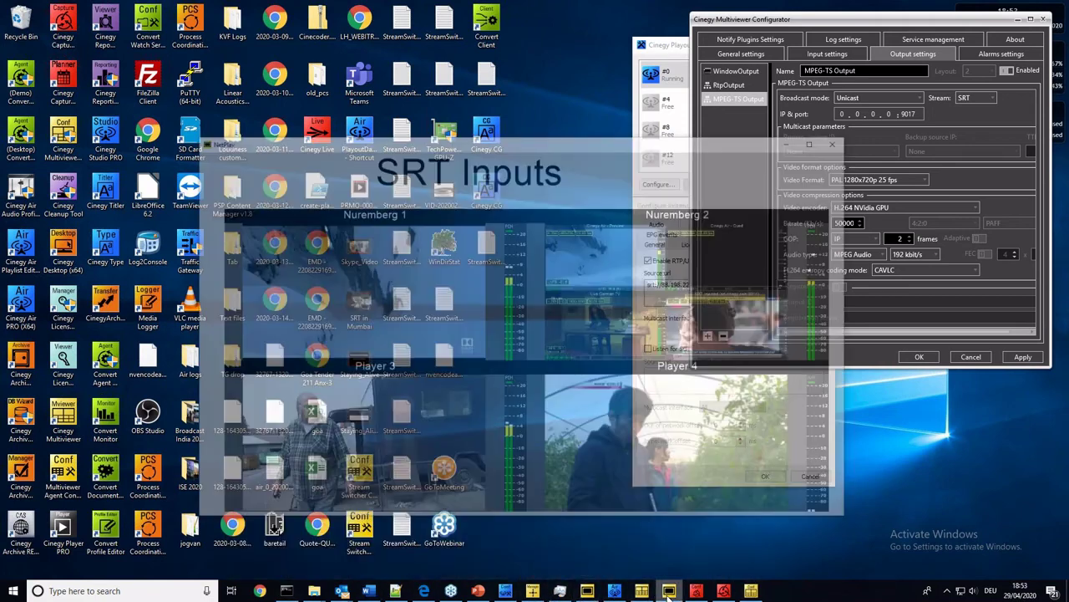
pyautogui.moveTo(626, 112); pyautogui.dragTo(418, 22)
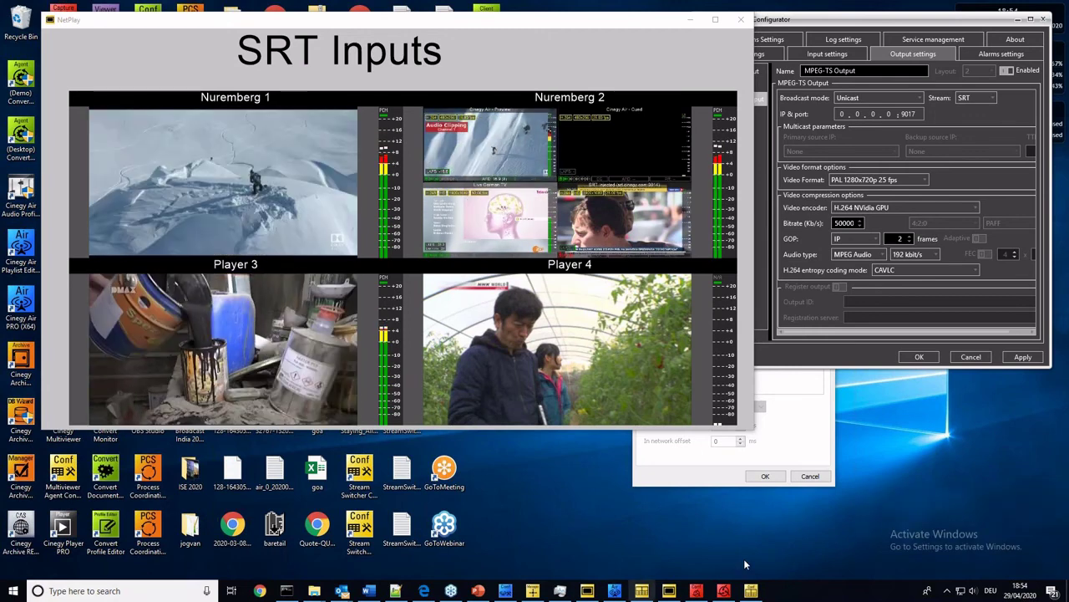
pyautogui.click(615, 590)
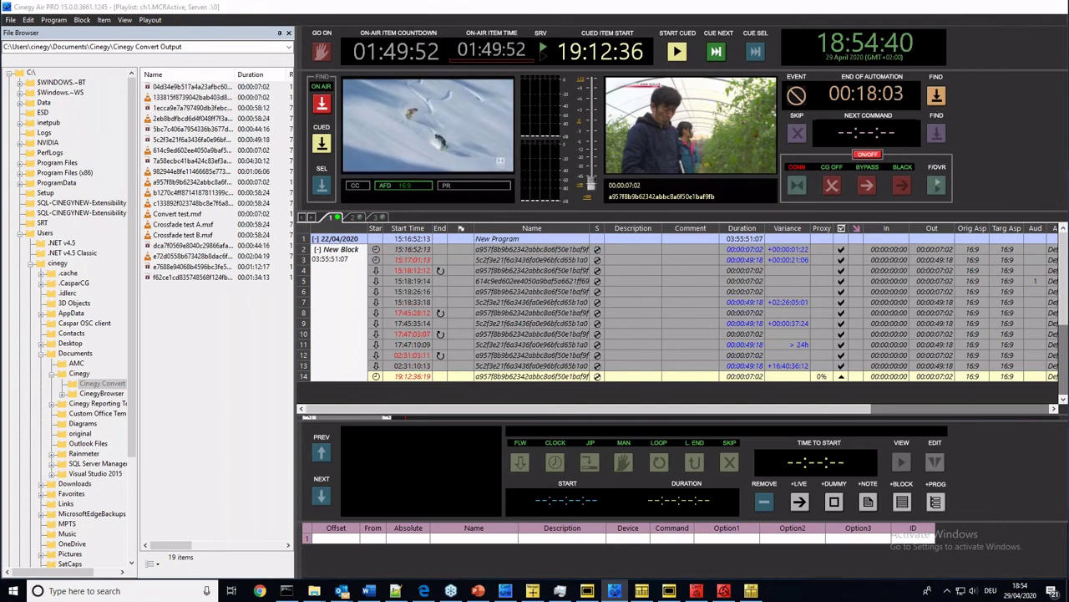
pyautogui.hotkey('alt', 'Tab')
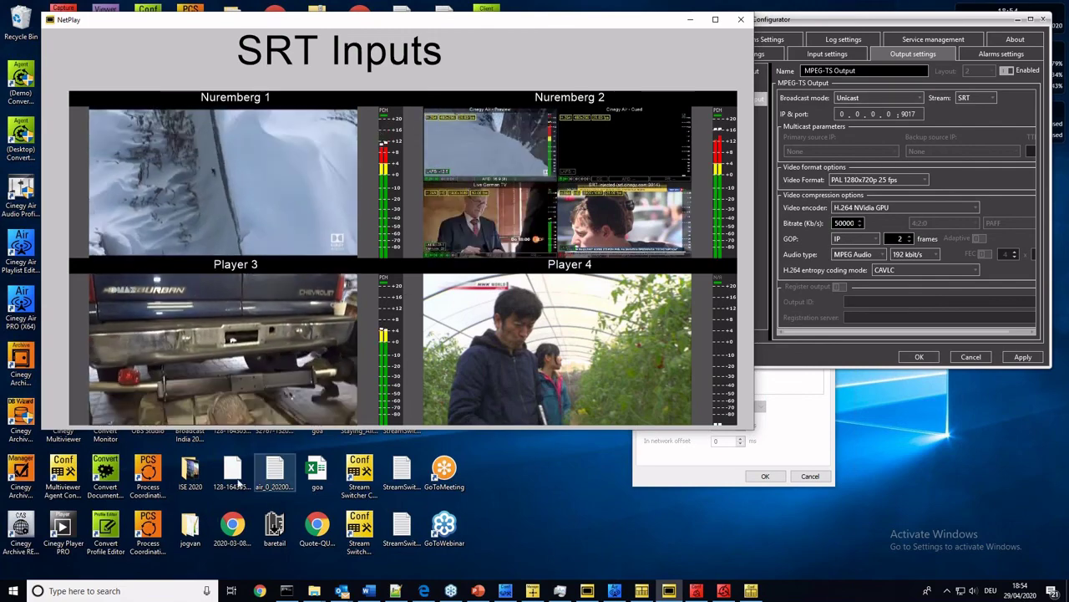
# Place the Cinegy Multiviewer Shared RAM inputs window over the SRT mosaic and briefly check process load in Task Manager
pyautogui.click(642, 592)
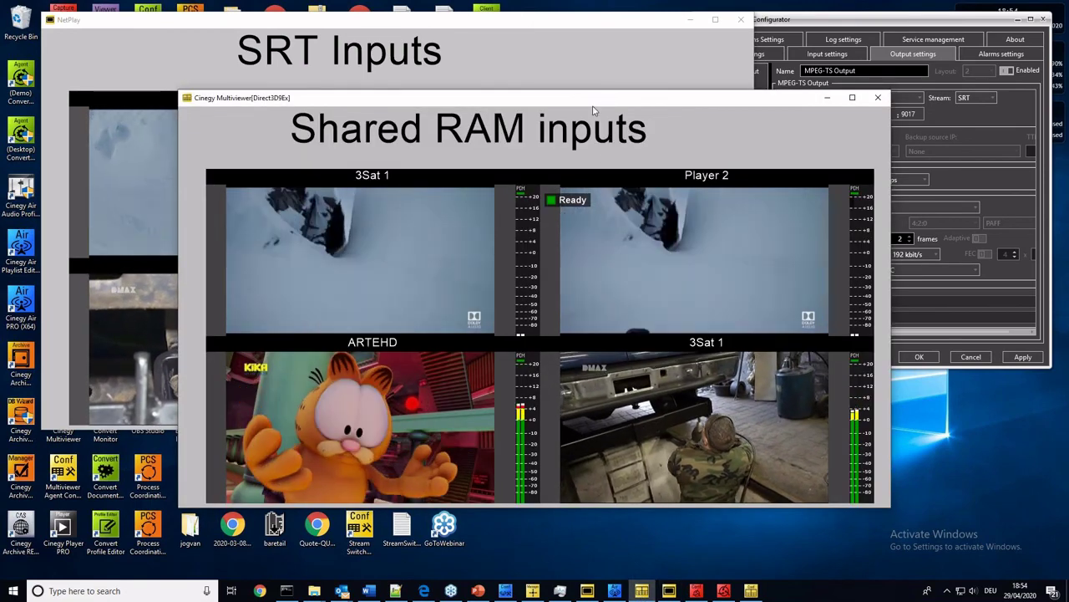
pyautogui.moveTo(602, 104); pyautogui.dragTo(546, 134)
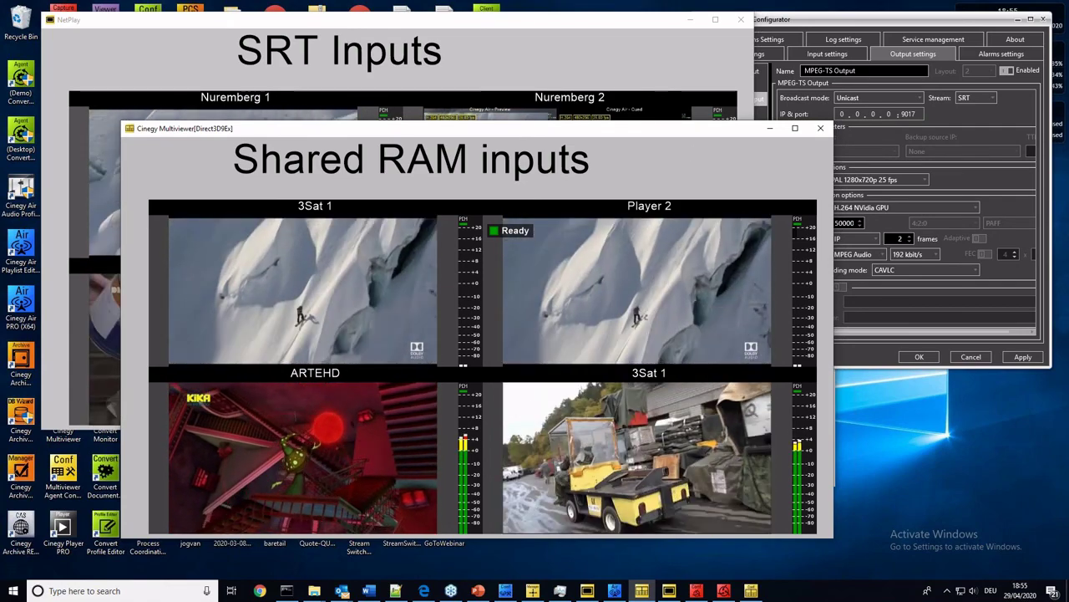
pyautogui.moveTo(520, 131); pyautogui.dragTo(529, 121)
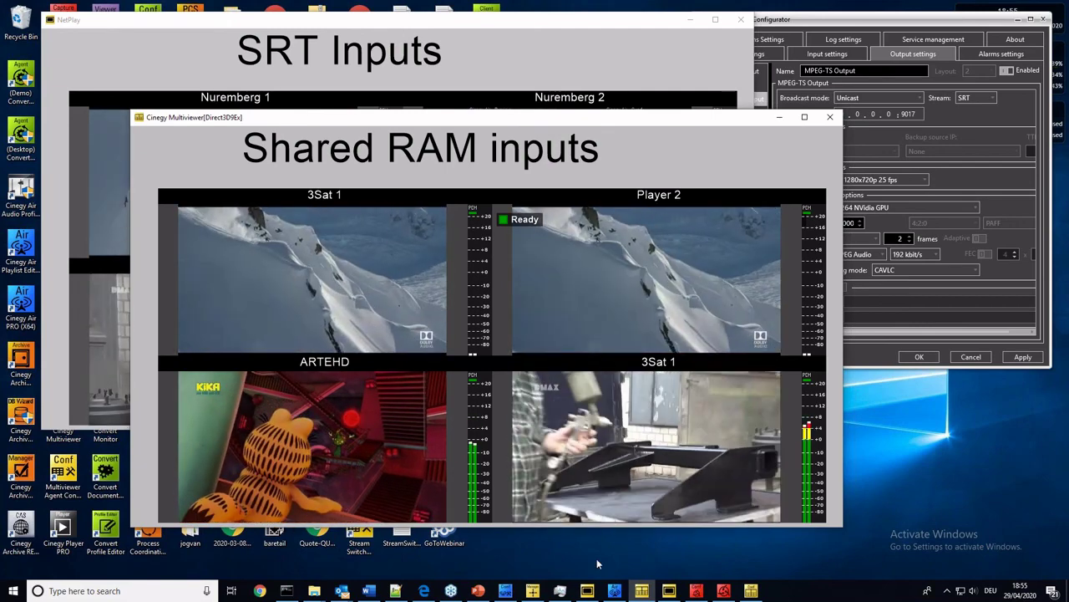
pyautogui.click(559, 591)
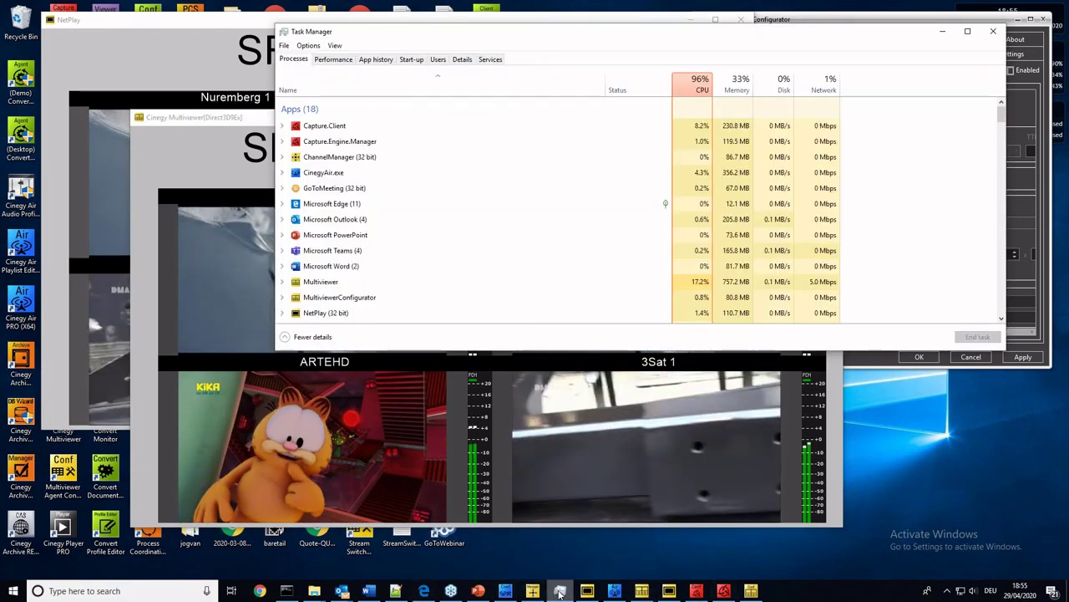
pyautogui.click(560, 591)
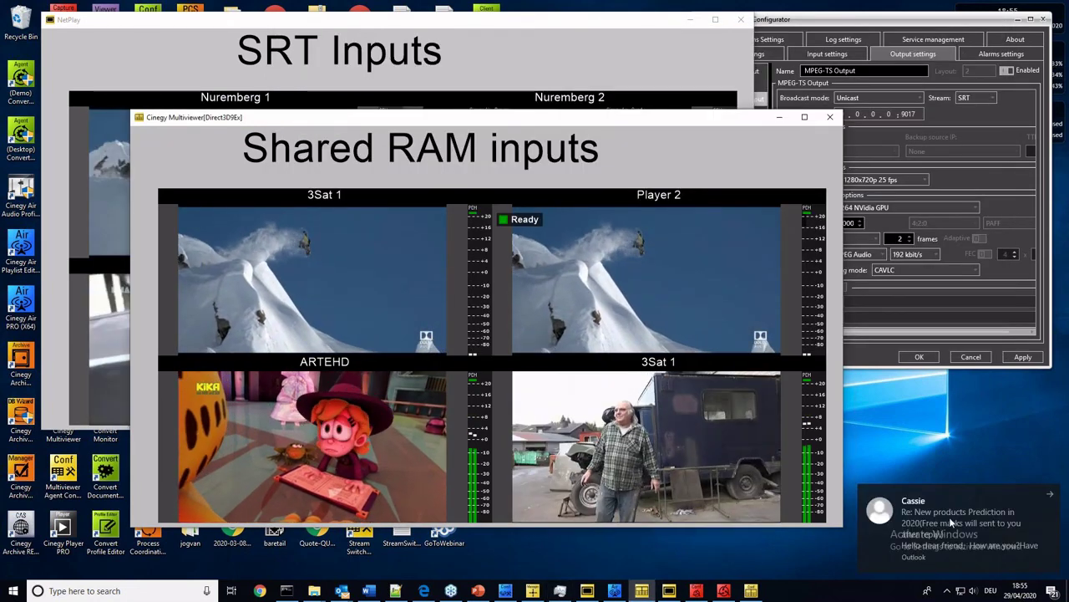
# Dismiss the mail notification and minimise the Shared RAM inputs and SRT Inputs mosaic windows
pyautogui.click(1052, 495)
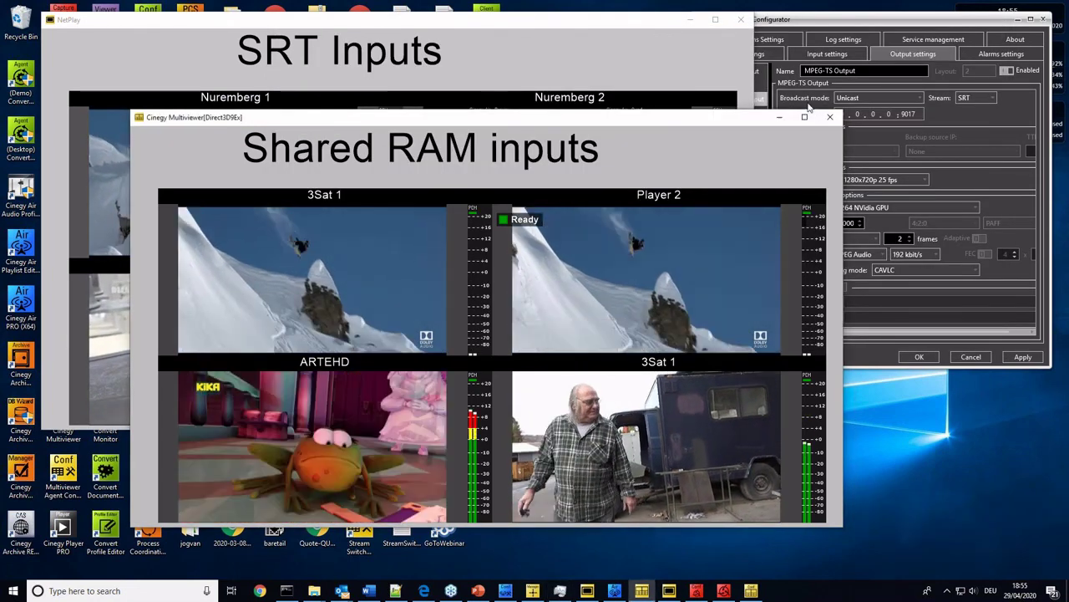
pyautogui.click(779, 117)
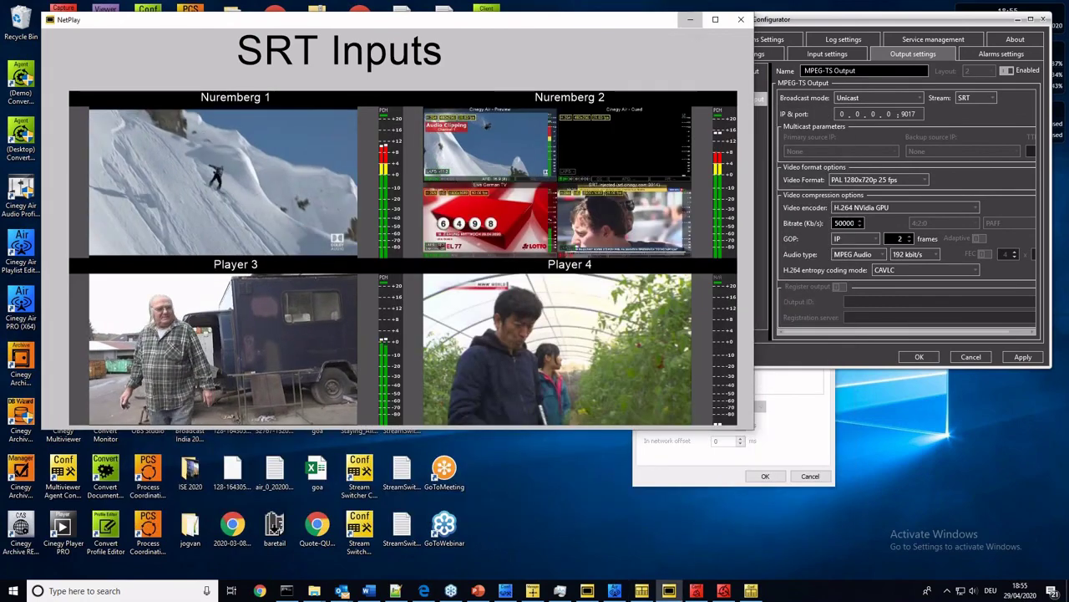
pyautogui.click(690, 20)
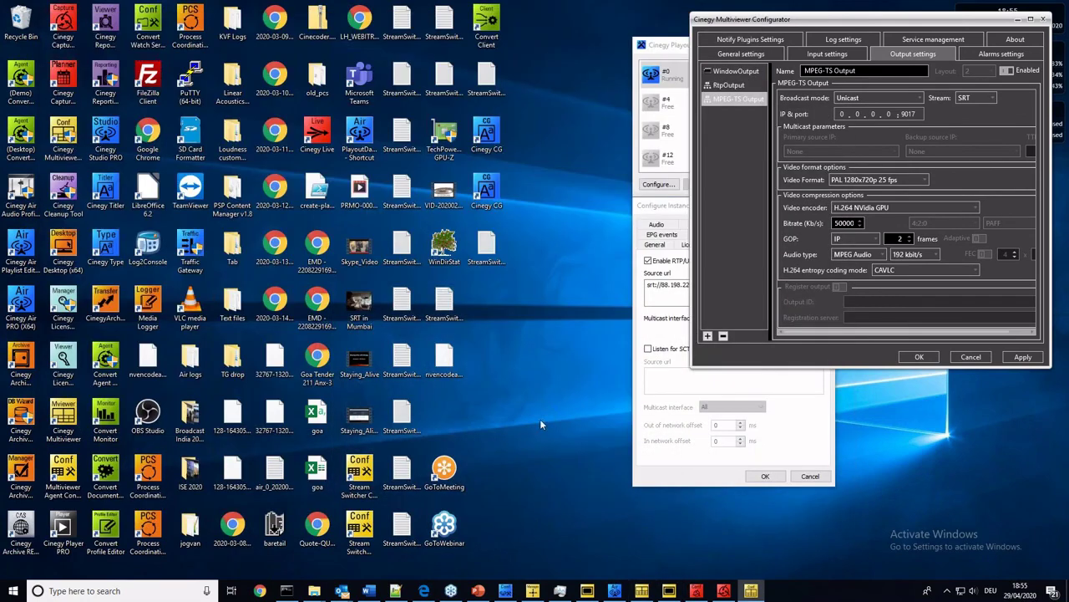
# Switch to Cinegy Route Manager, review its SRT physical sources, then stop the multiview stream preview and minimise the window
pyautogui.click(532, 591)
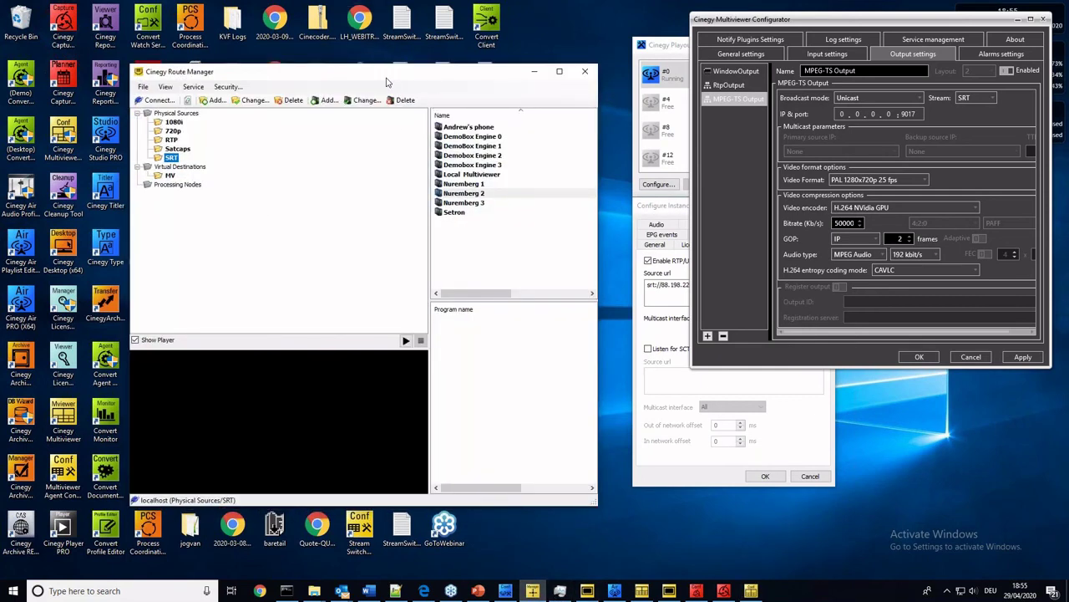
pyautogui.moveTo(387, 82); pyautogui.dragTo(271, 34)
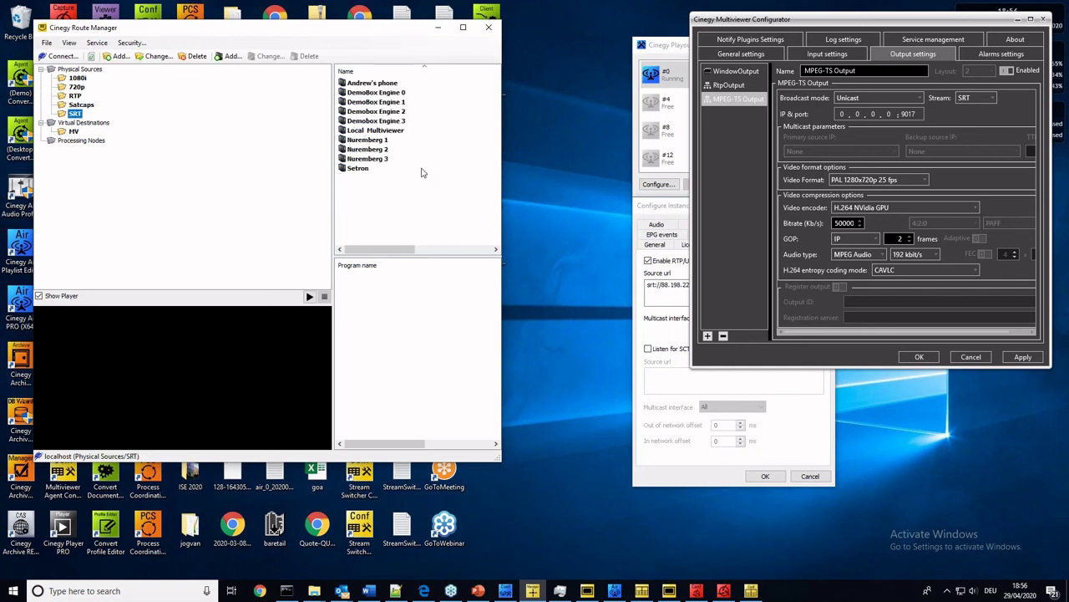
pyautogui.moveTo(385, 34); pyautogui.dragTo(488, 54)
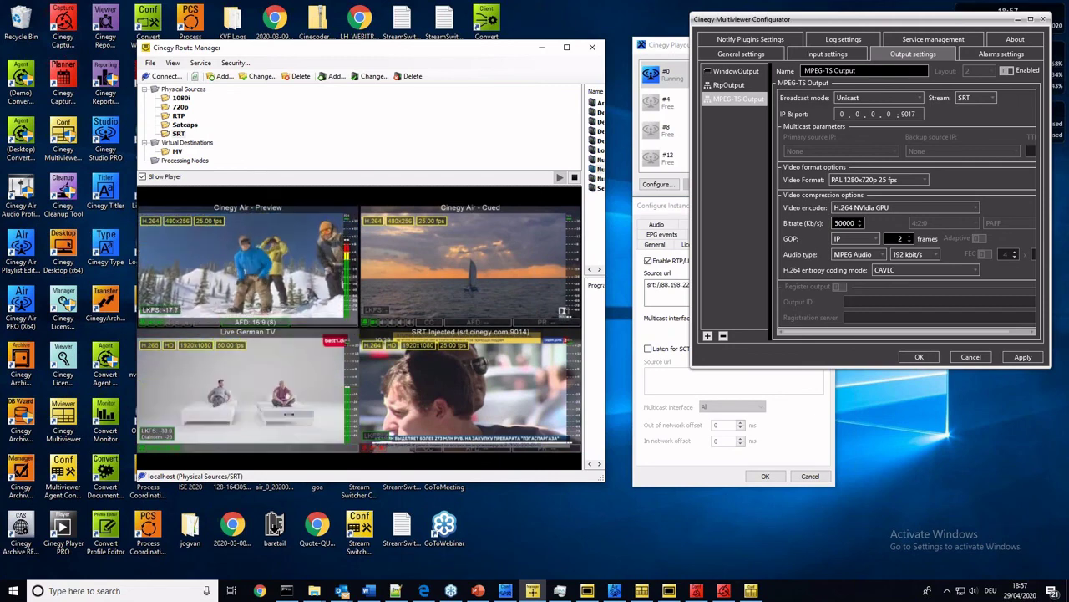
pyautogui.click(574, 177)
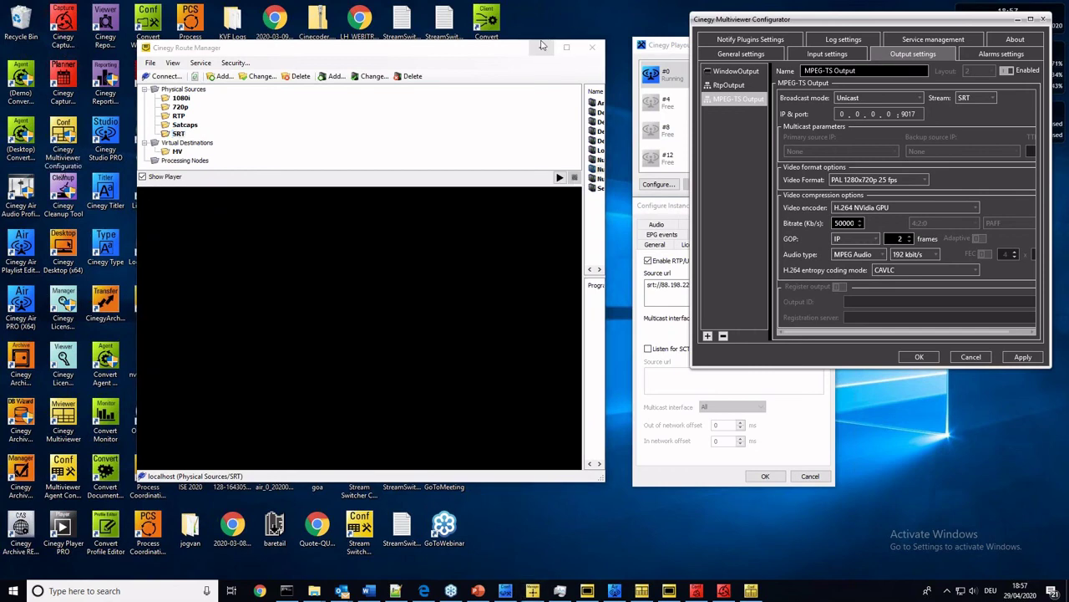
pyautogui.click(541, 46)
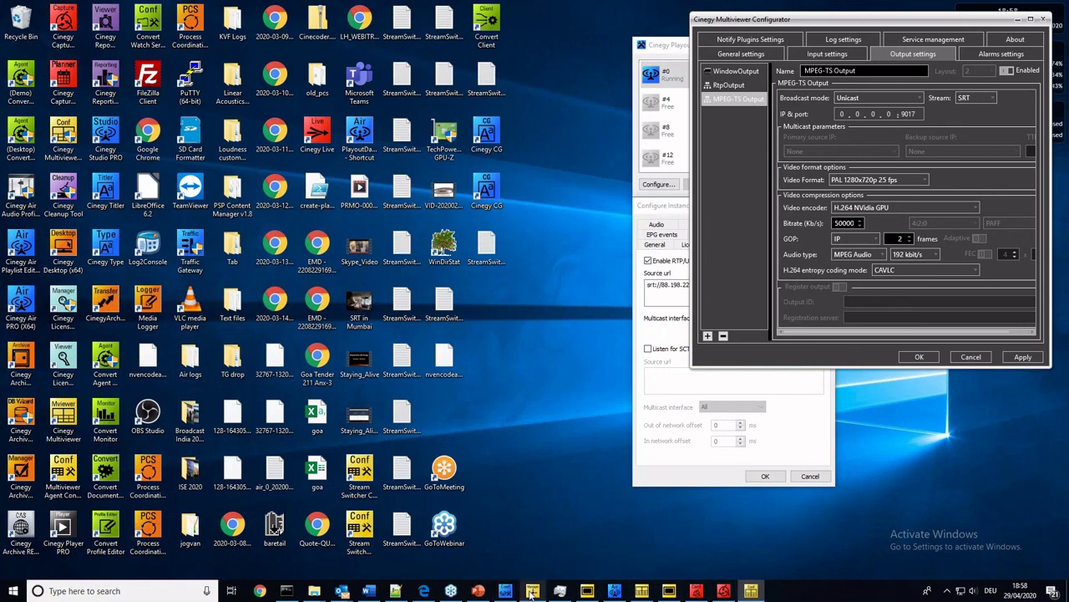
# Restore Cinegy Route Manager and widen it to show the IP address, port and type of each SRT source
pyautogui.click(532, 590)
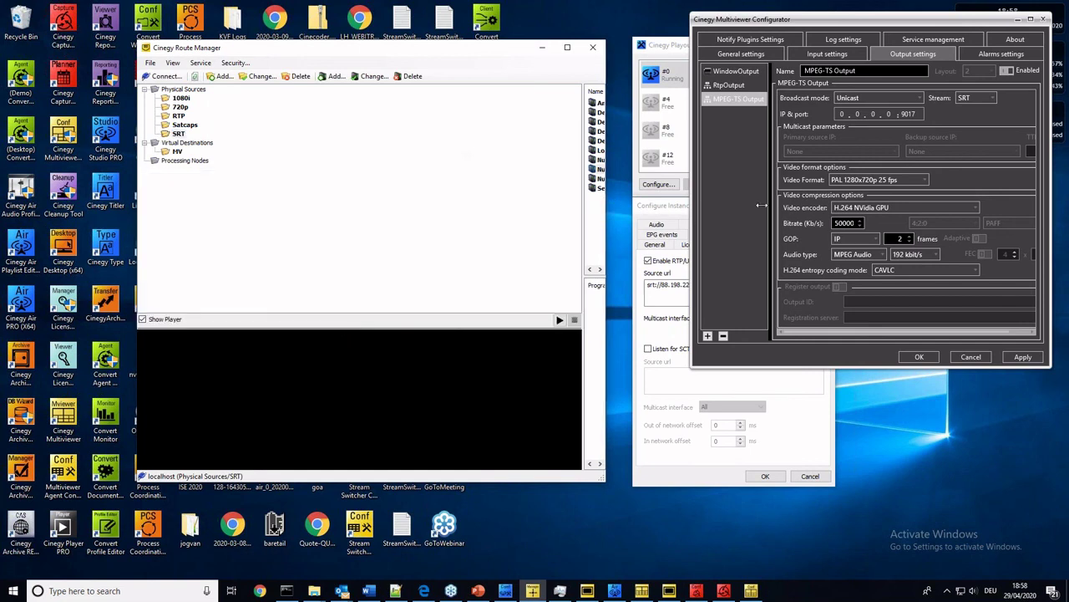
pyautogui.moveTo(607, 201); pyautogui.dragTo(930, 209)
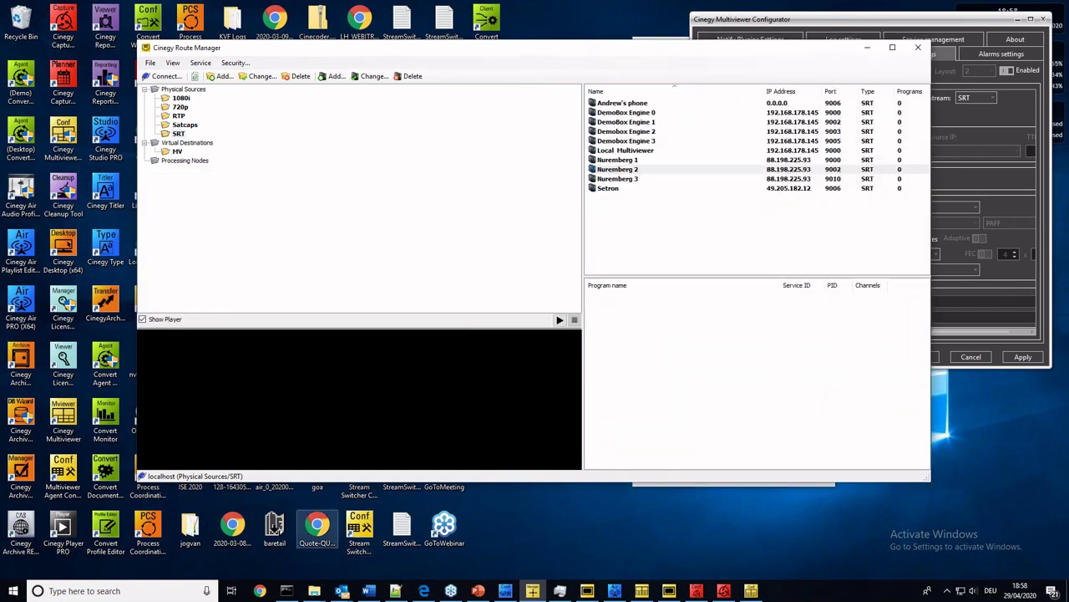
pyautogui.click(83, 590)
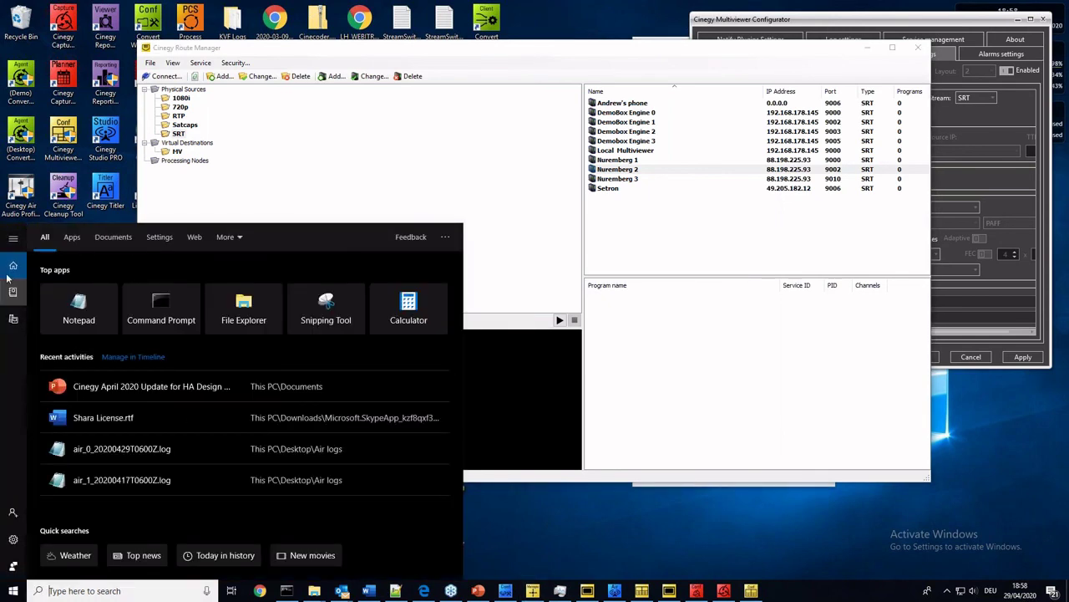
pyautogui.click(13, 238)
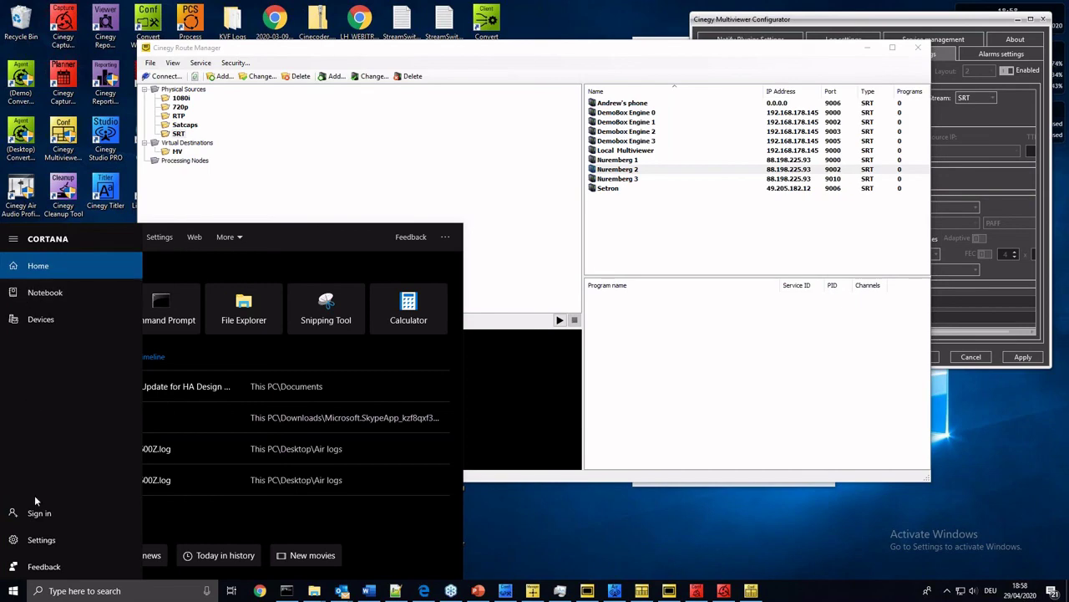
pyautogui.click(568, 556)
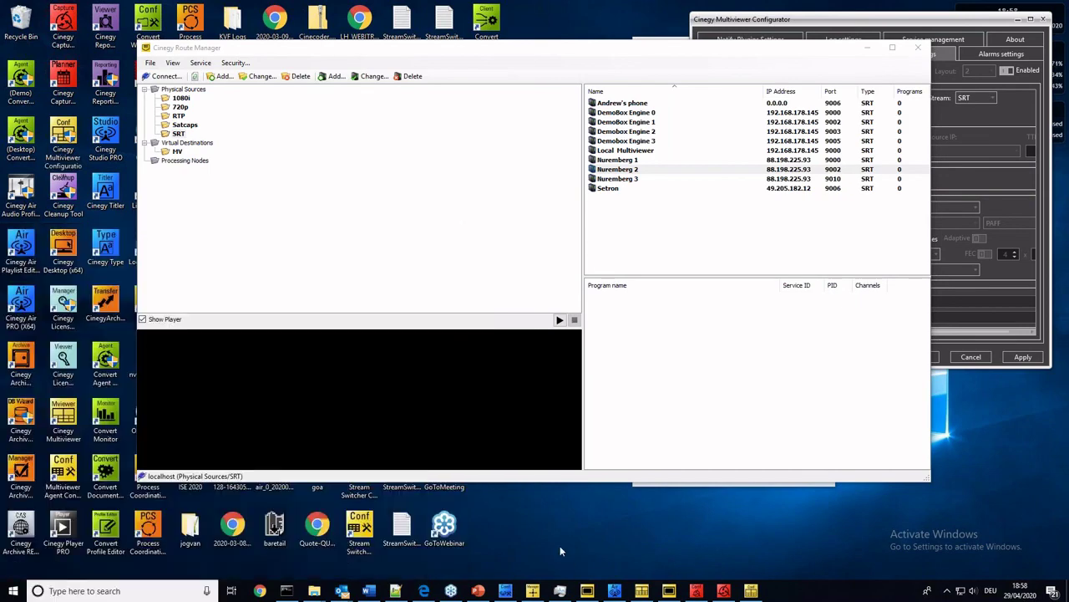
# Launch Cinegy Route Control as administrator and connect it to the localhost server
pyautogui.click(14, 591)
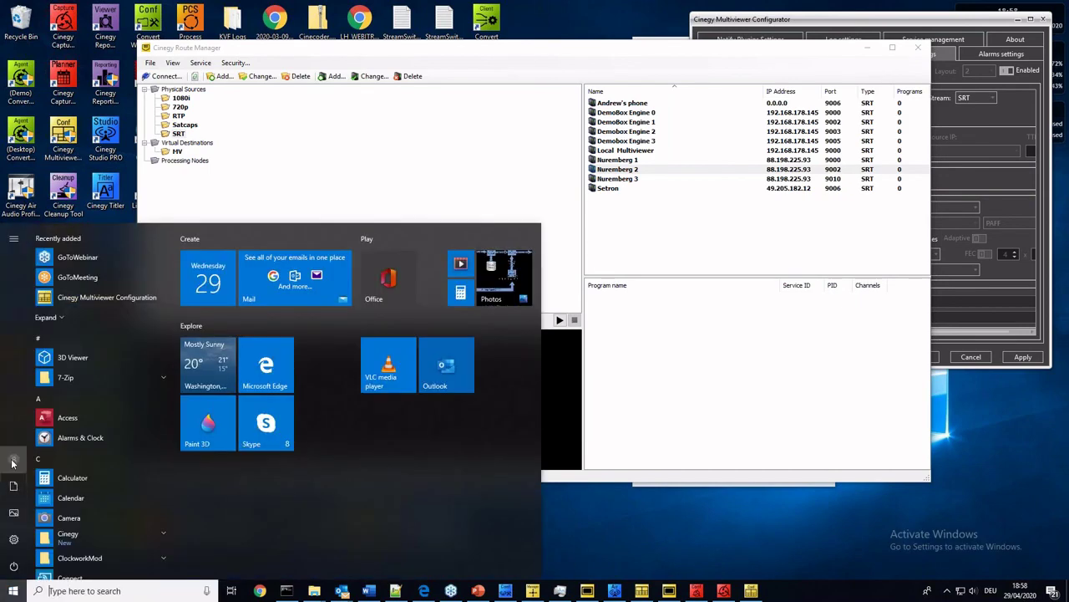
pyautogui.click(82, 538)
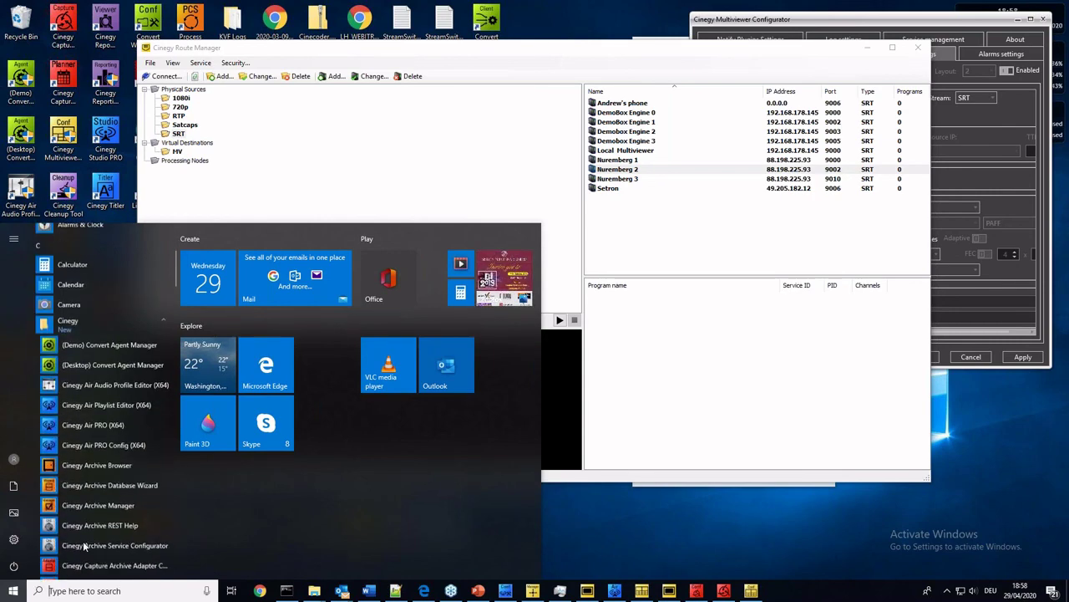
pyautogui.scroll(-5, 82, 540)
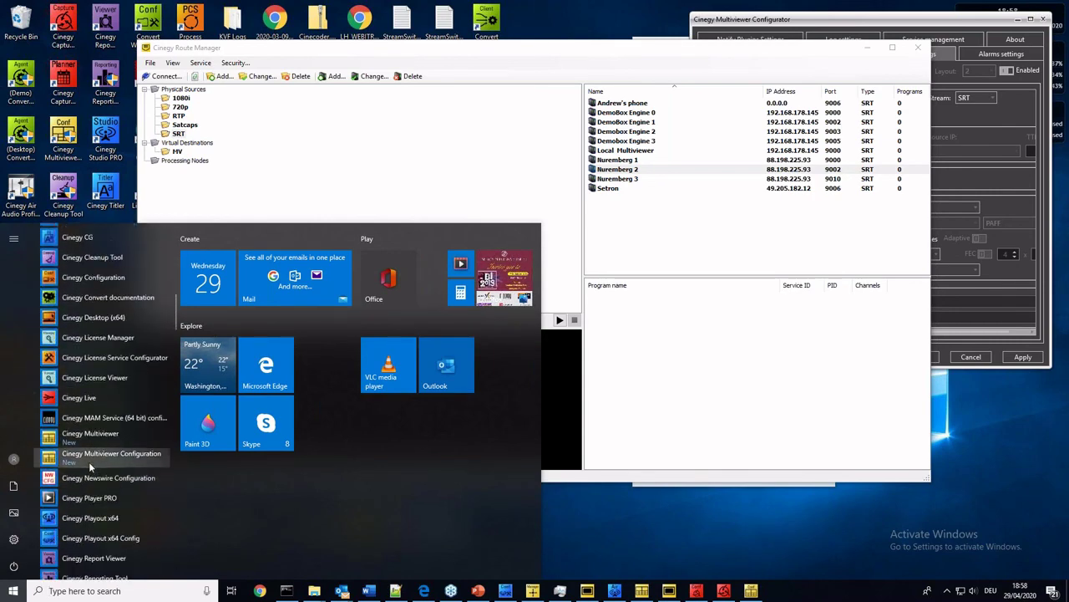
pyautogui.scroll(-5, 88, 461)
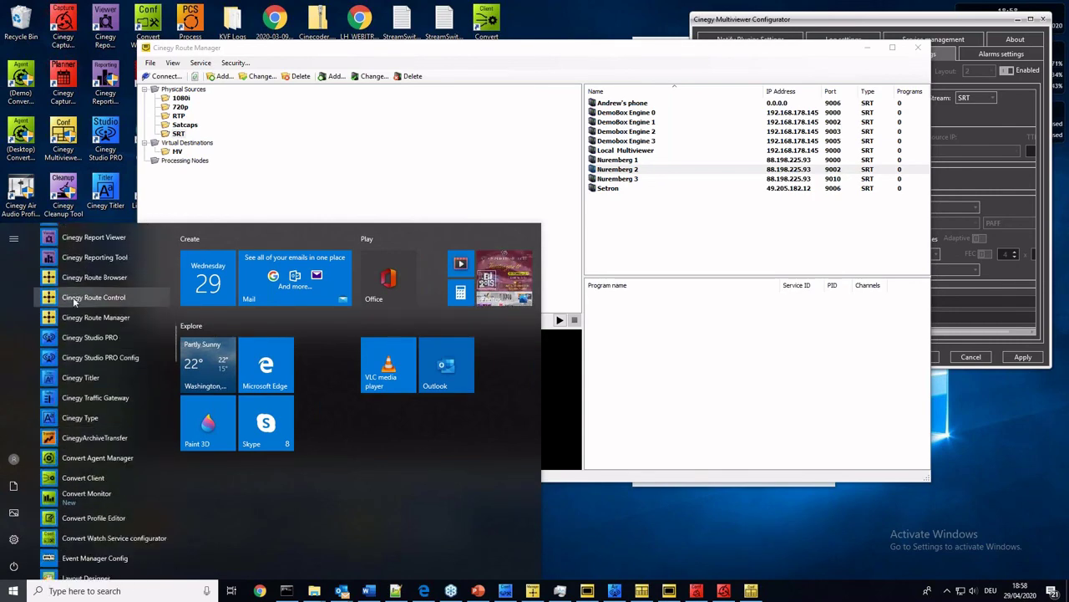
pyautogui.rightClick(75, 294)
pyautogui.moveTo(139, 331)
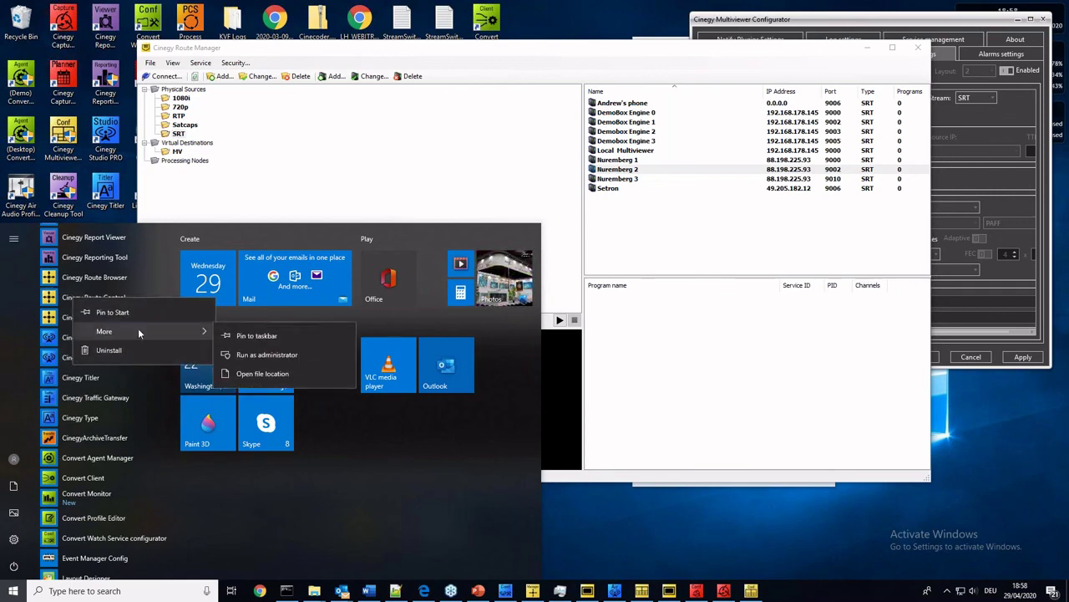
pyautogui.click(267, 355)
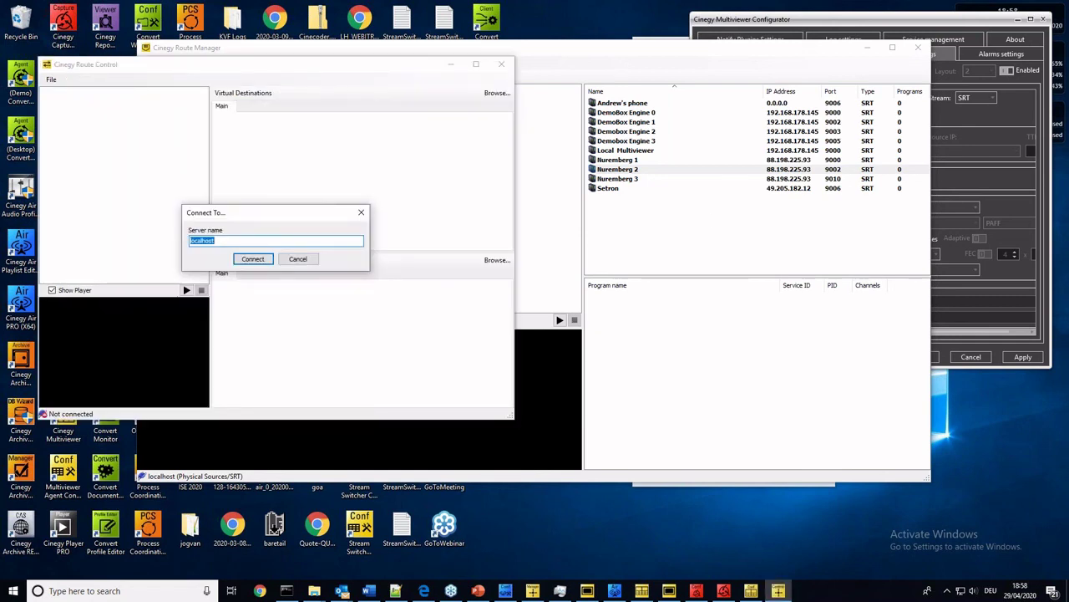
pyautogui.click(249, 258)
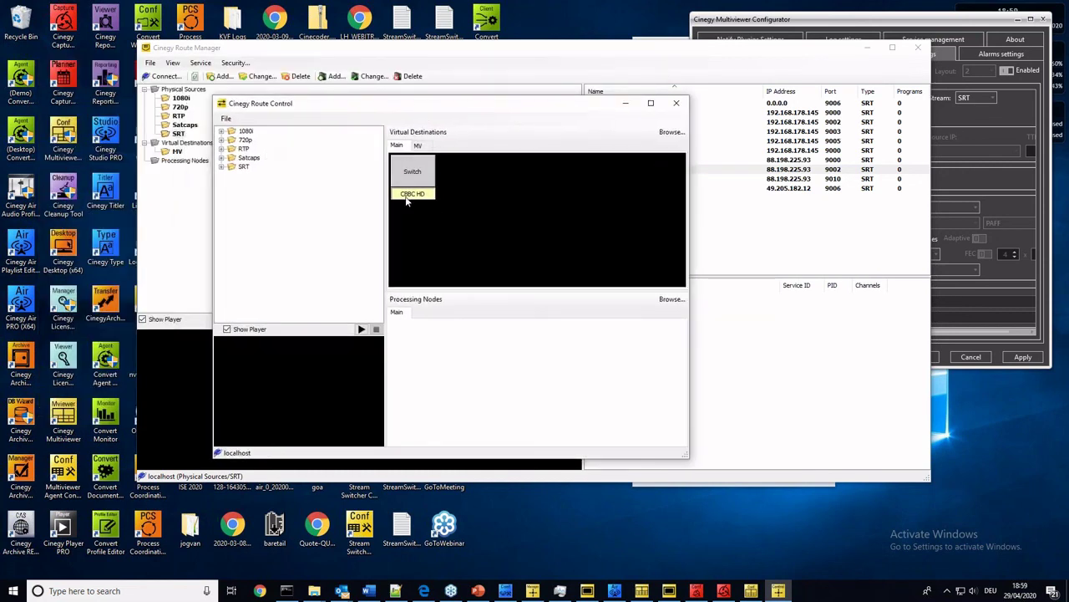
# Compare the virtual destinations in the Main and MV groups, ending on the Main group
pyautogui.click(417, 145)
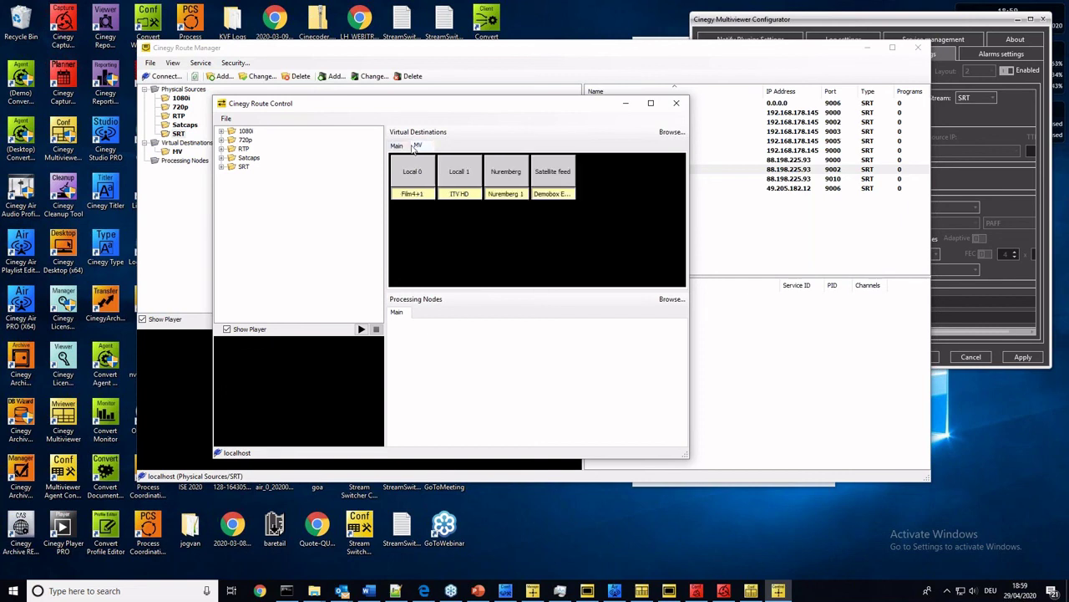
pyautogui.click(407, 147)
pyautogui.click(419, 146)
pyautogui.click(396, 147)
pyautogui.click(418, 146)
pyautogui.click(404, 149)
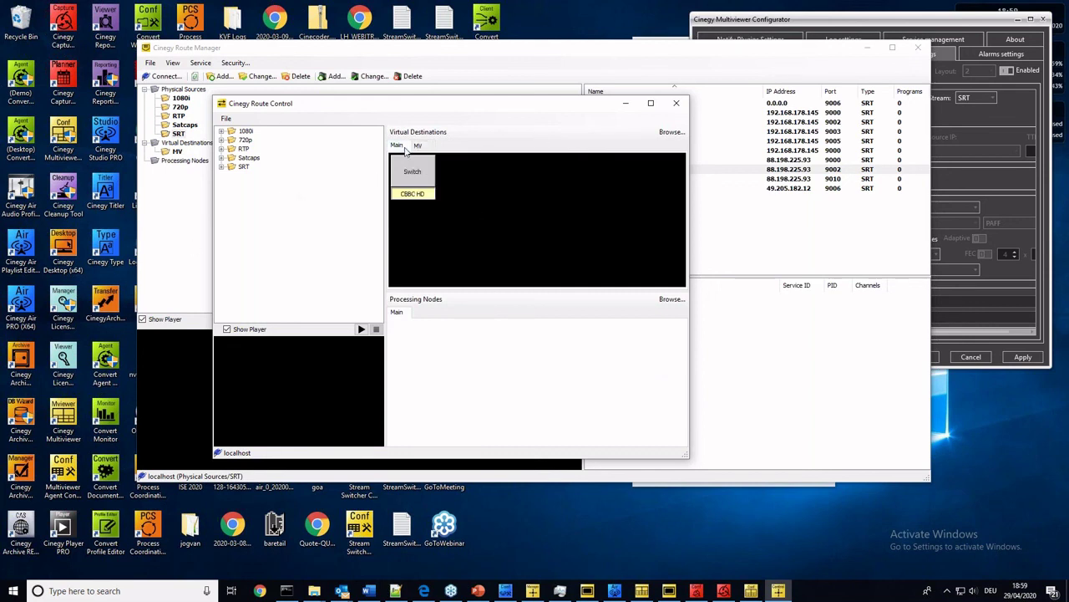
# Expand the RTP and Satcaps sources, route ZDF neo 2 to the Switch destination, and play its preview
pyautogui.click(221, 148)
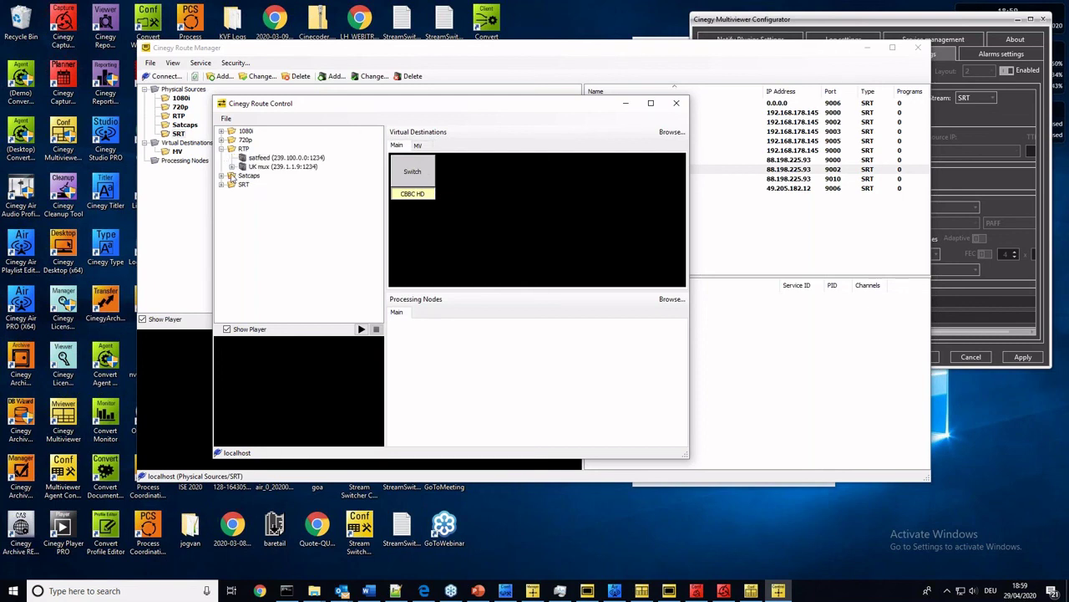
pyautogui.click(222, 175)
pyautogui.click(282, 264)
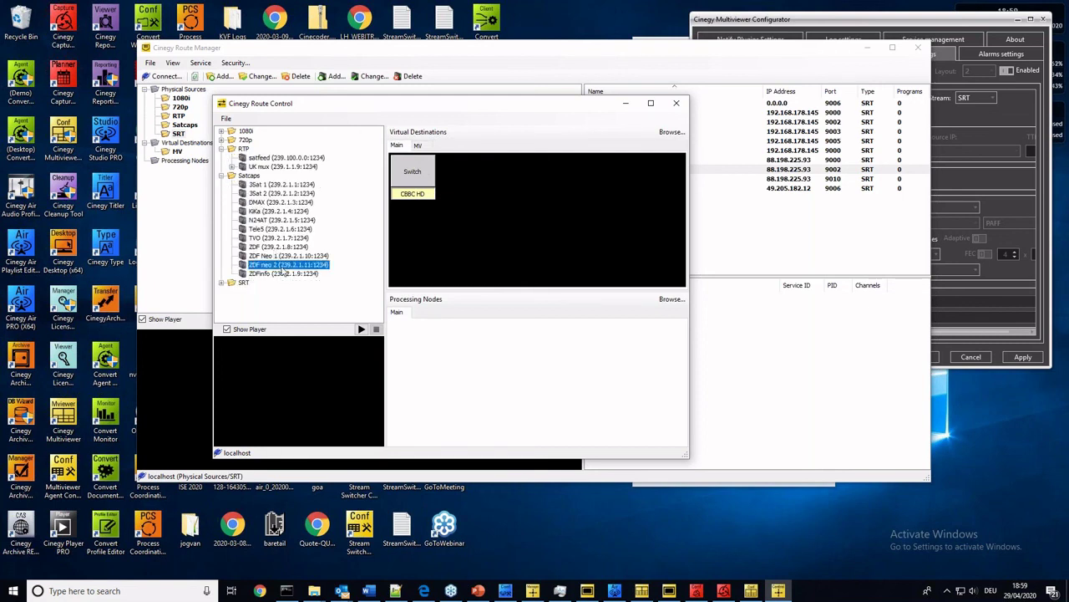
pyautogui.moveTo(394, 201); pyautogui.dragTo(413, 186)
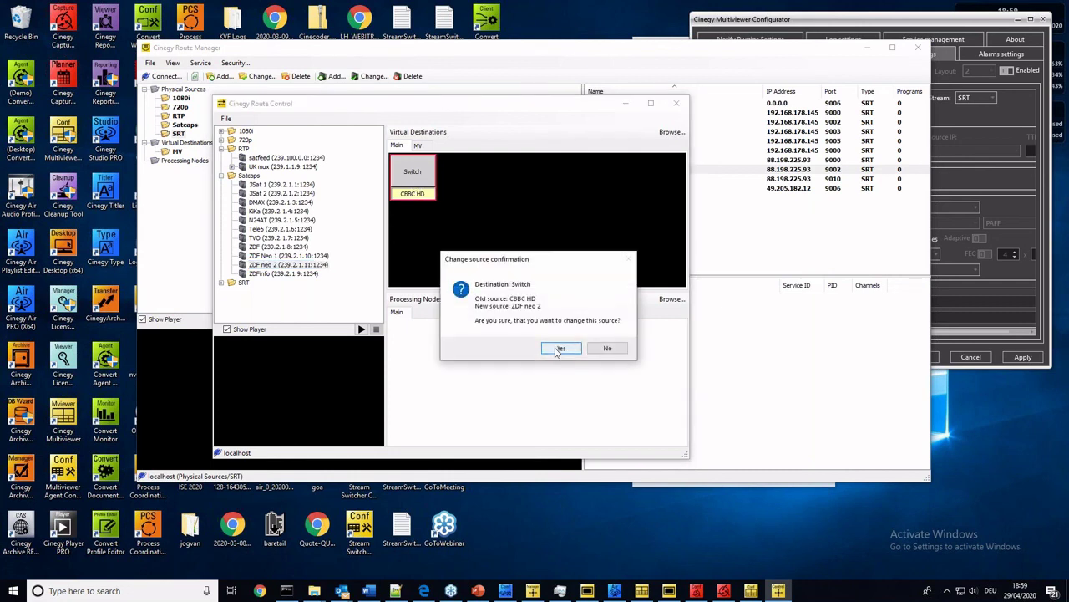
pyautogui.click(552, 348)
pyautogui.click(361, 330)
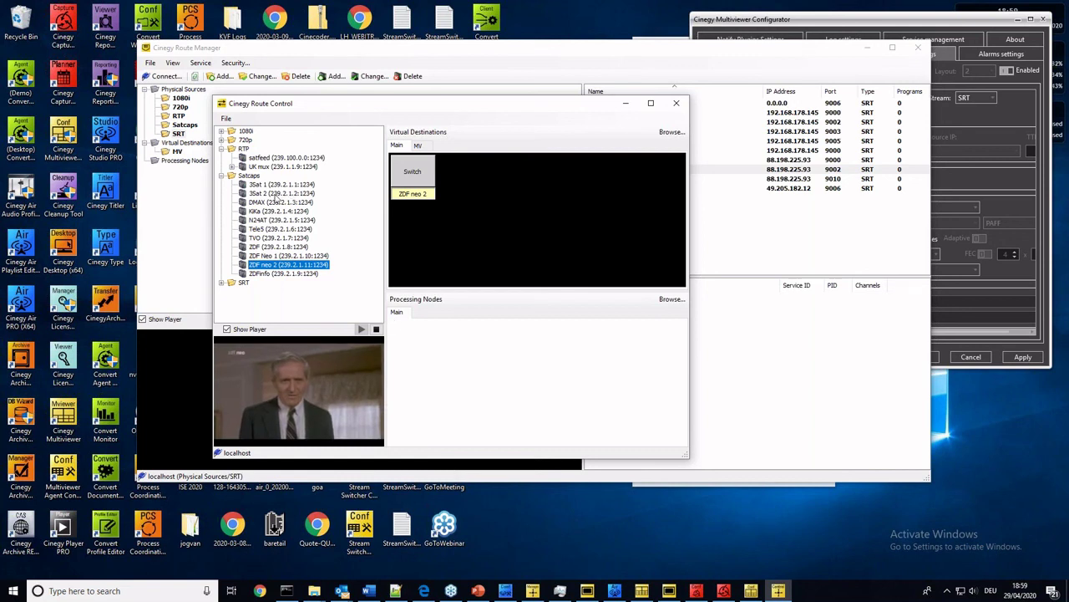
# Route the DMAX satellite source to the Switch destination, view its preview, and stop playback
pyautogui.moveTo(276, 201); pyautogui.dragTo(411, 186)
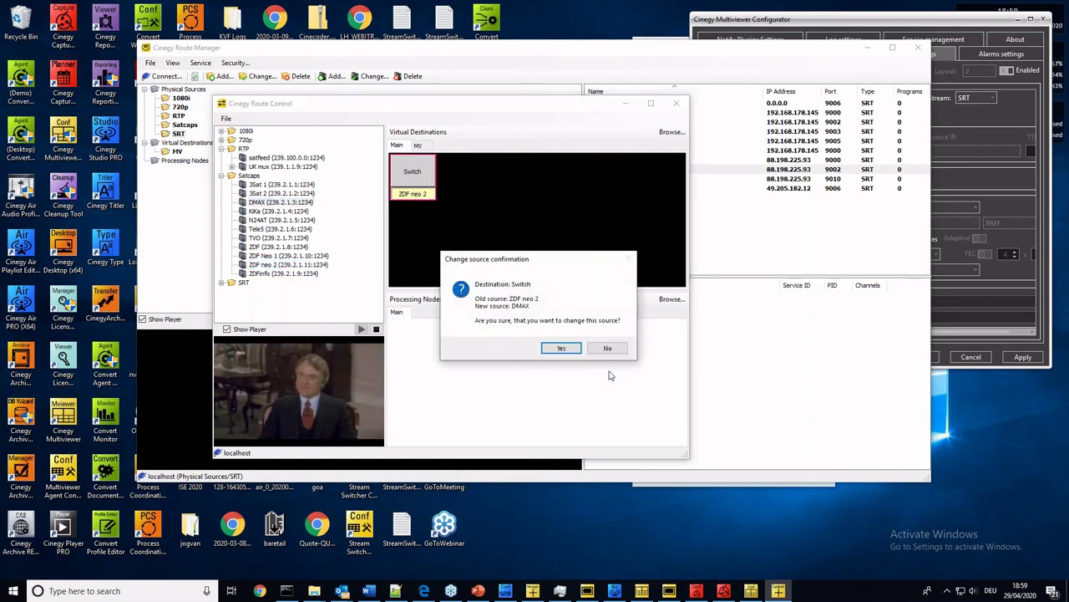
pyautogui.click(571, 351)
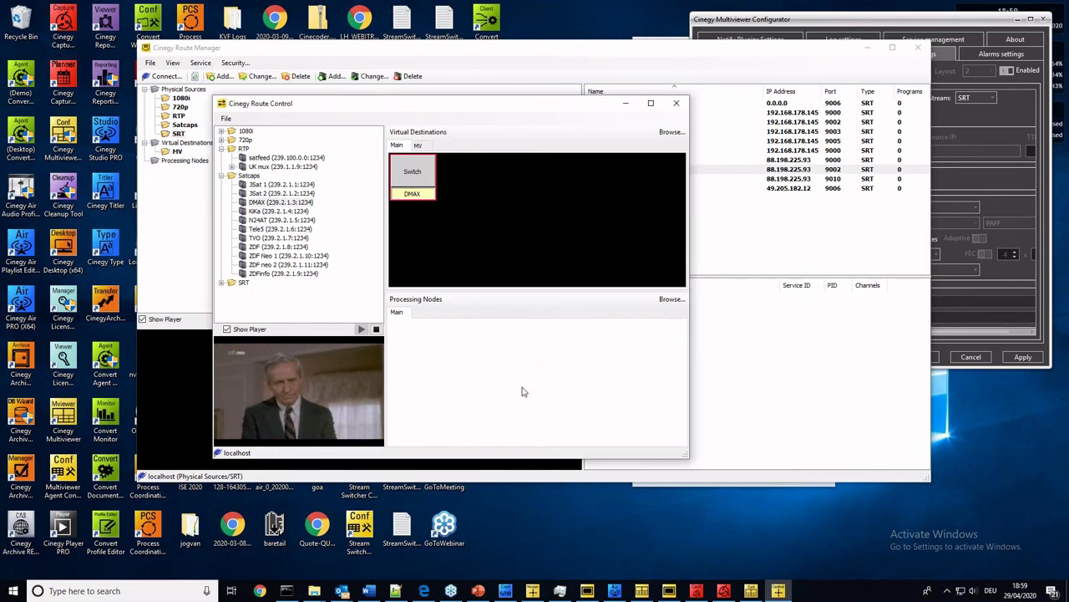
pyautogui.click(376, 329)
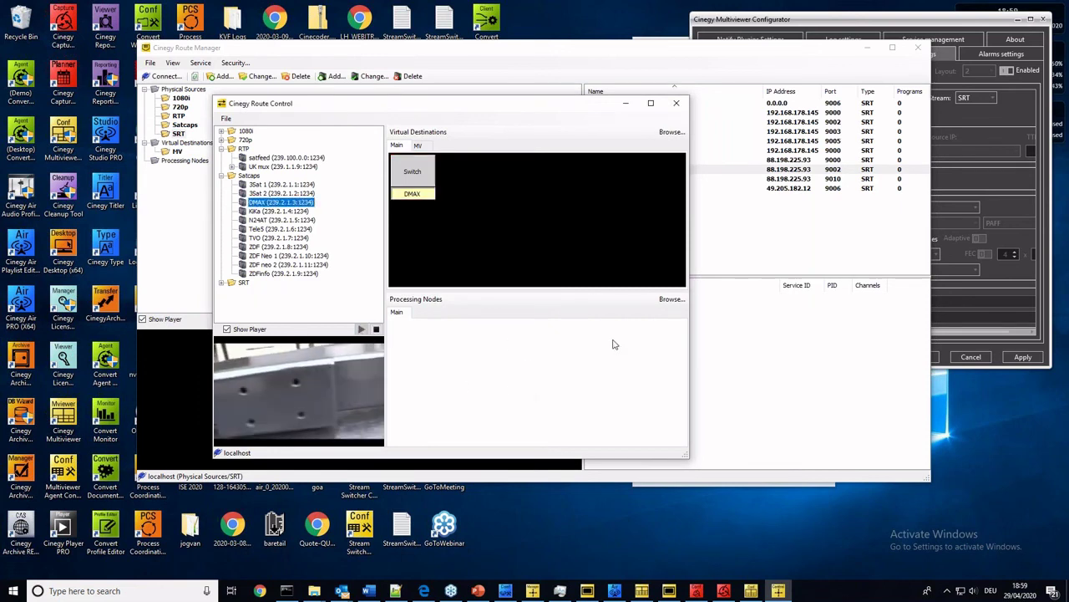
pyautogui.click(376, 329)
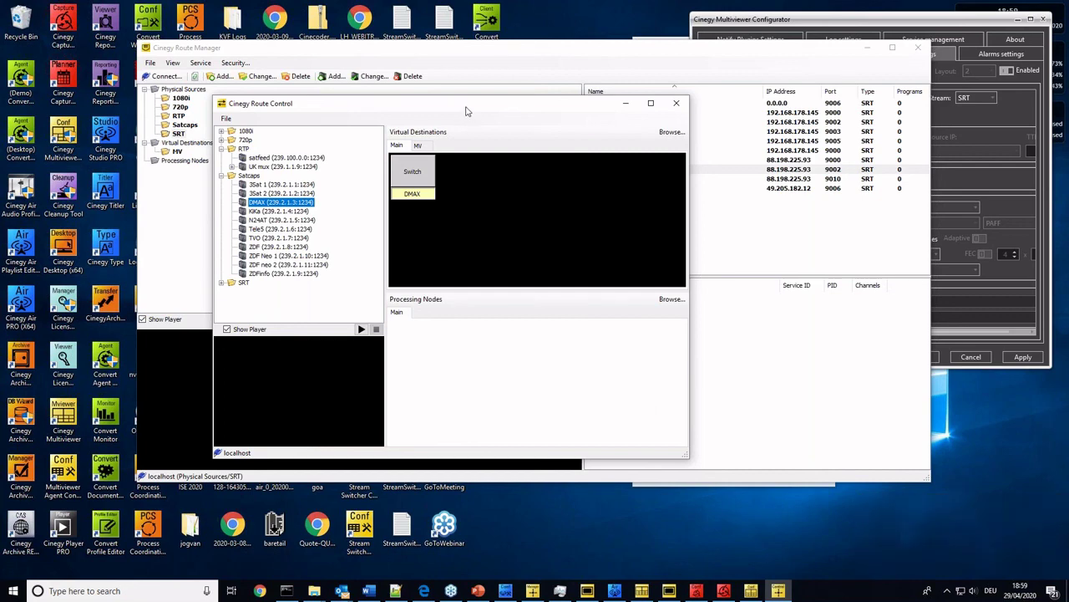
# Arrange the Route Control and Route Manager windows apart for comparison, then close both
pyautogui.moveTo(466, 111); pyautogui.dragTo(656, 159)
pyautogui.moveTo(739, 171); pyautogui.dragTo(375, 46)
pyautogui.click(666, 84)
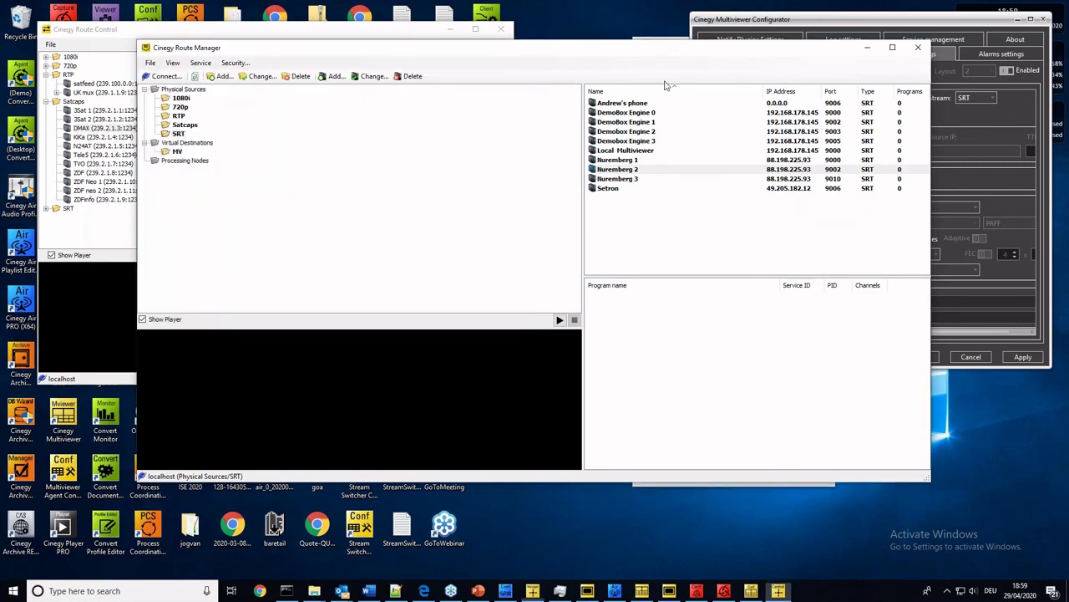
pyautogui.moveTo(666, 48); pyautogui.dragTo(676, 123)
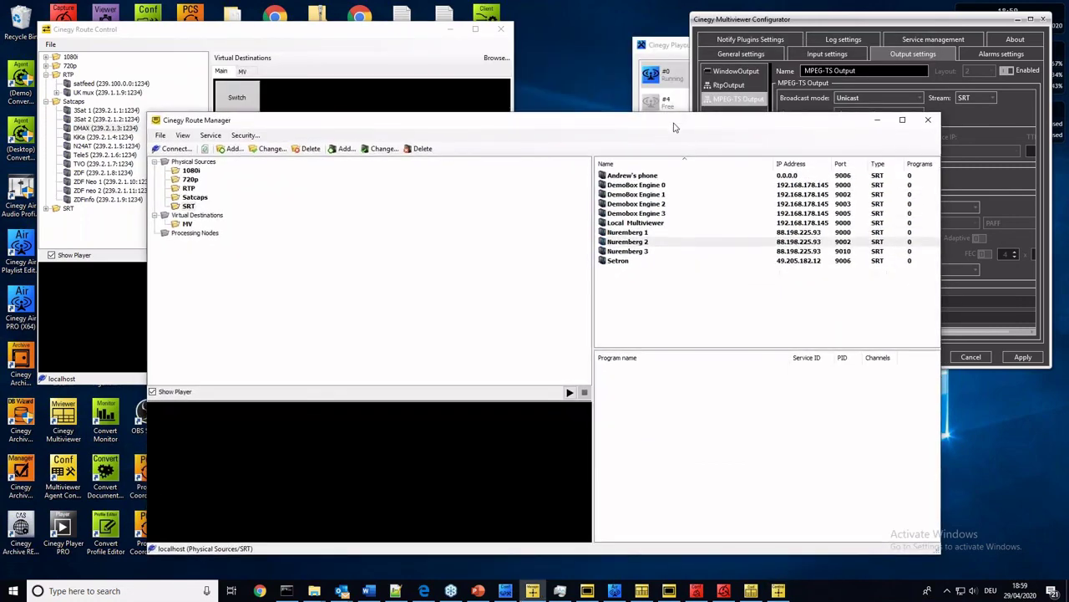
pyautogui.click(286, 44)
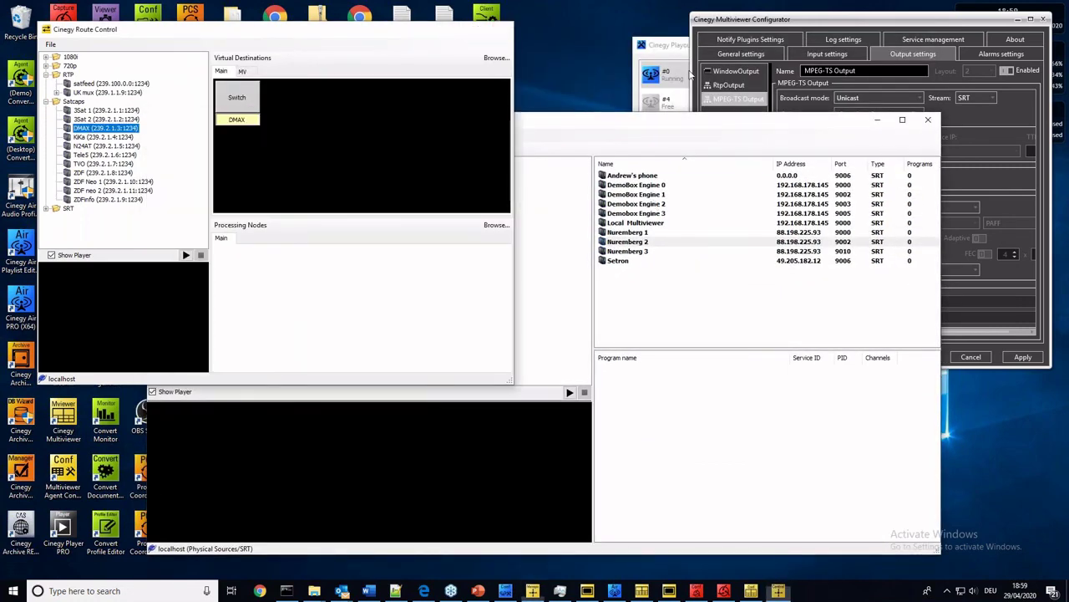
pyautogui.click(500, 29)
pyautogui.click(928, 119)
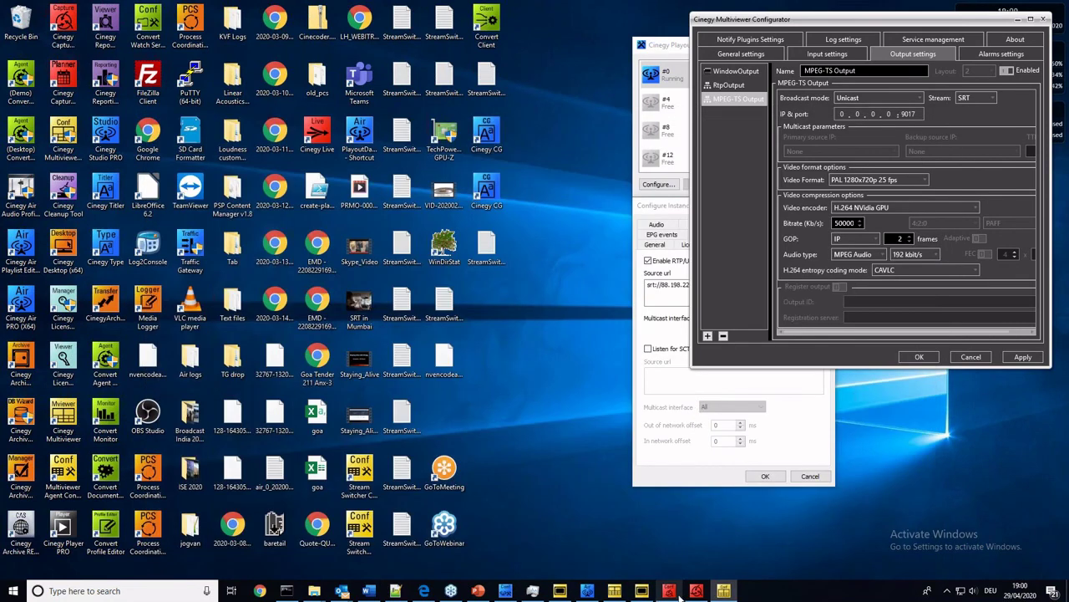
pyautogui.moveTo(669, 591)
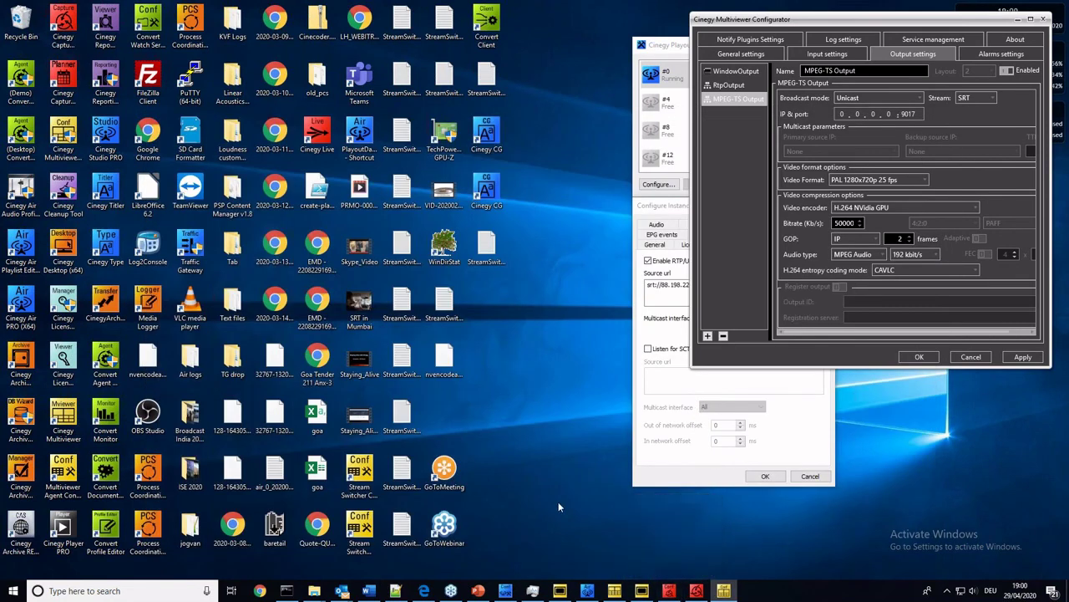